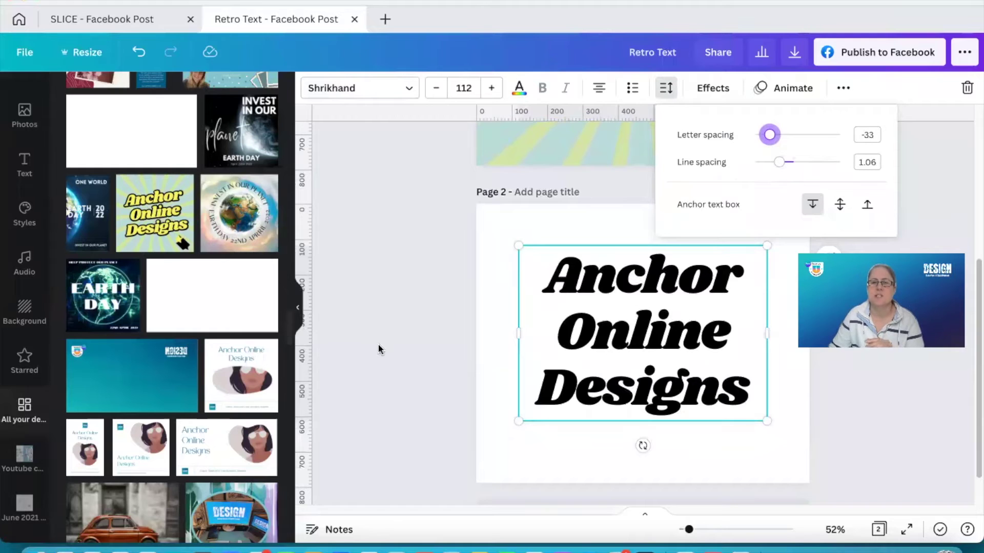
Step: Recolour the "Anchor Online Designs" text on page 2 bright yellow and centre it on the page
click(395, 343)
click(637, 358)
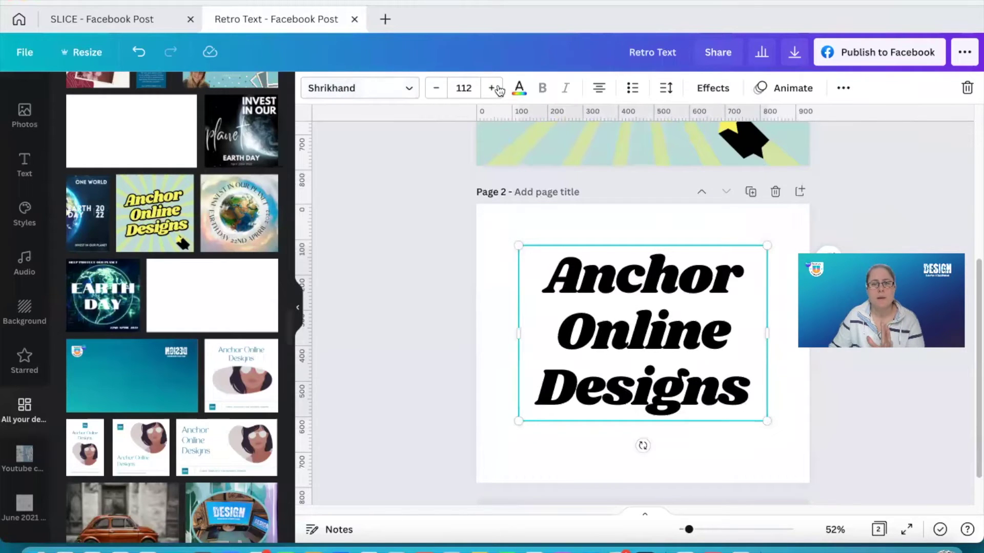
click(519, 88)
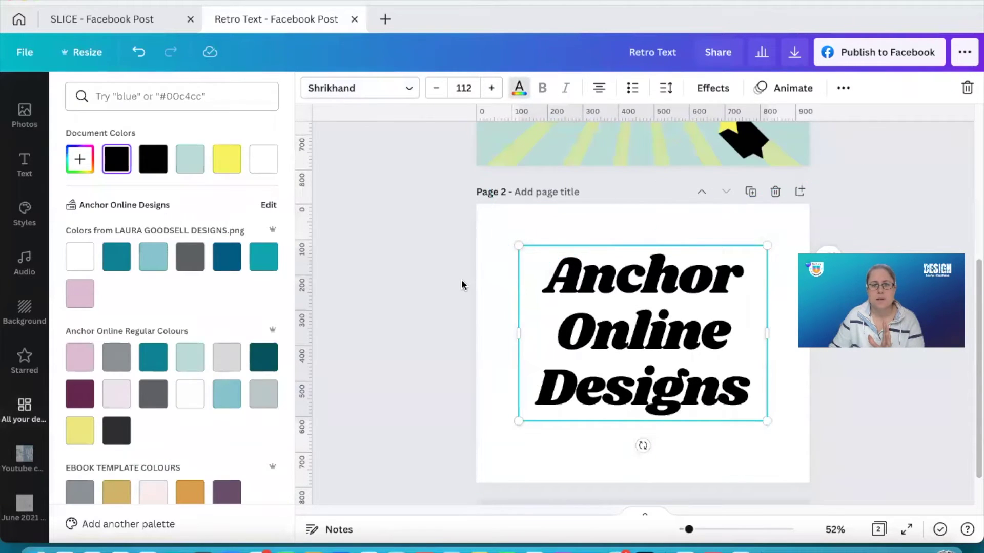
scroll(462, 285, down, 1)
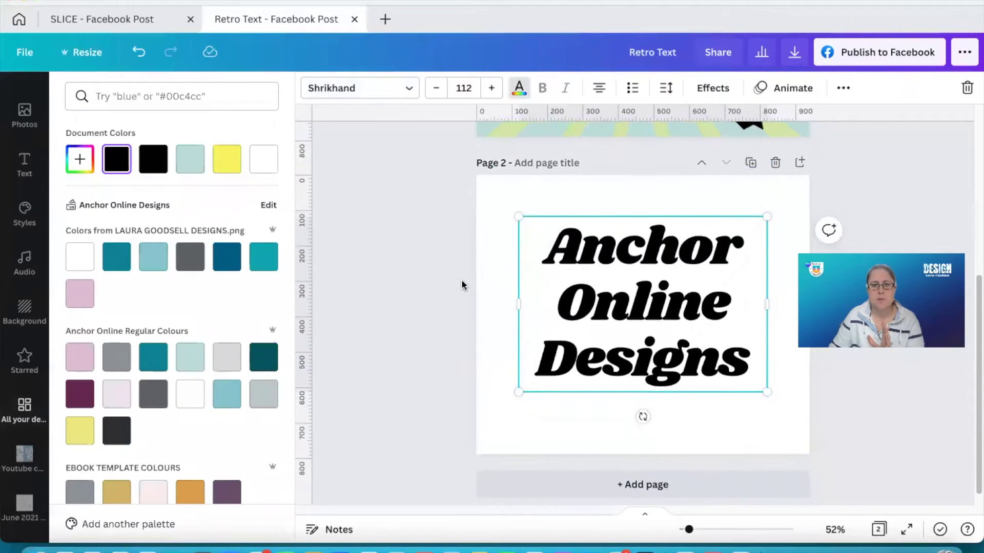
click(75, 433)
click(221, 160)
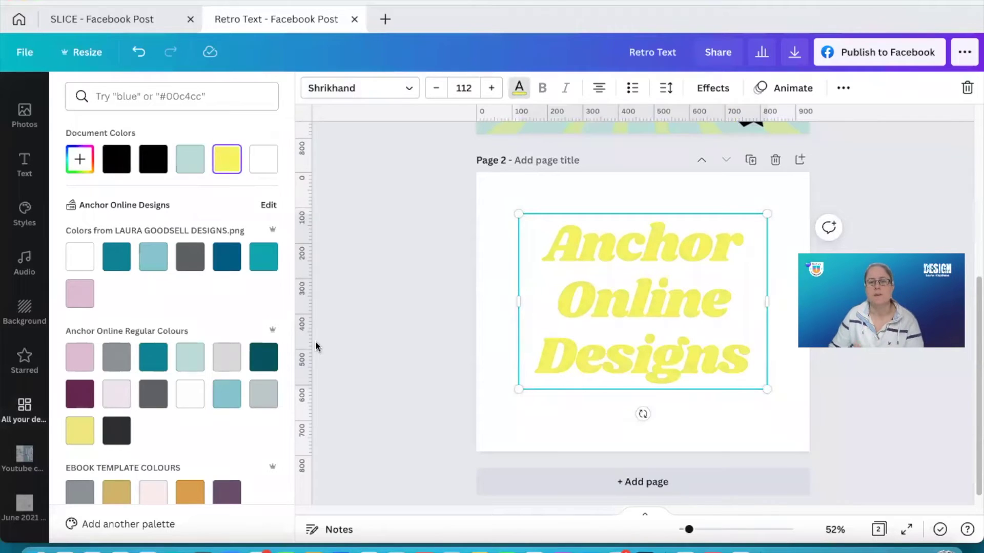
drag(623, 313, 604, 326)
click(397, 333)
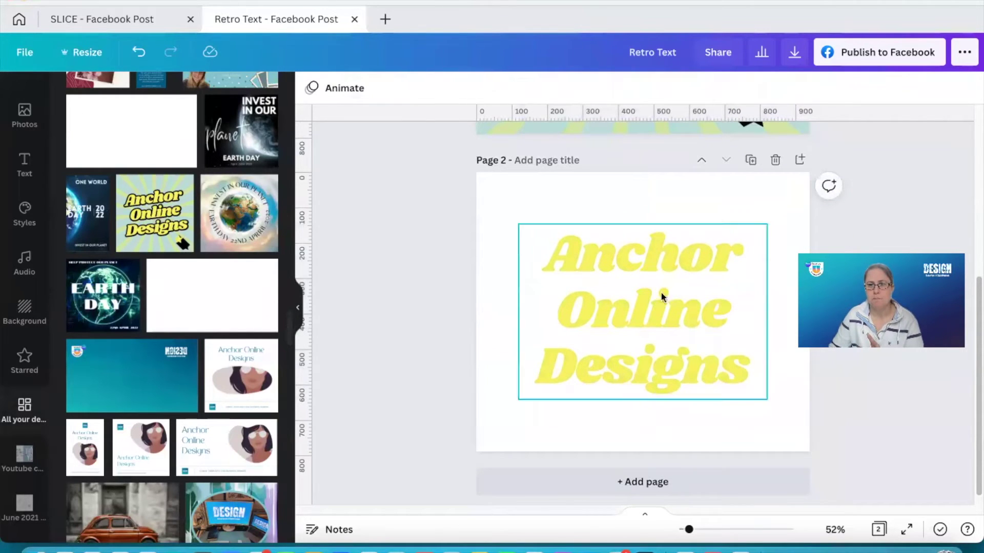
Step: Download only page 2 as a PNG to the Desktop, replacing the existing Retro Text.png
click(963, 52)
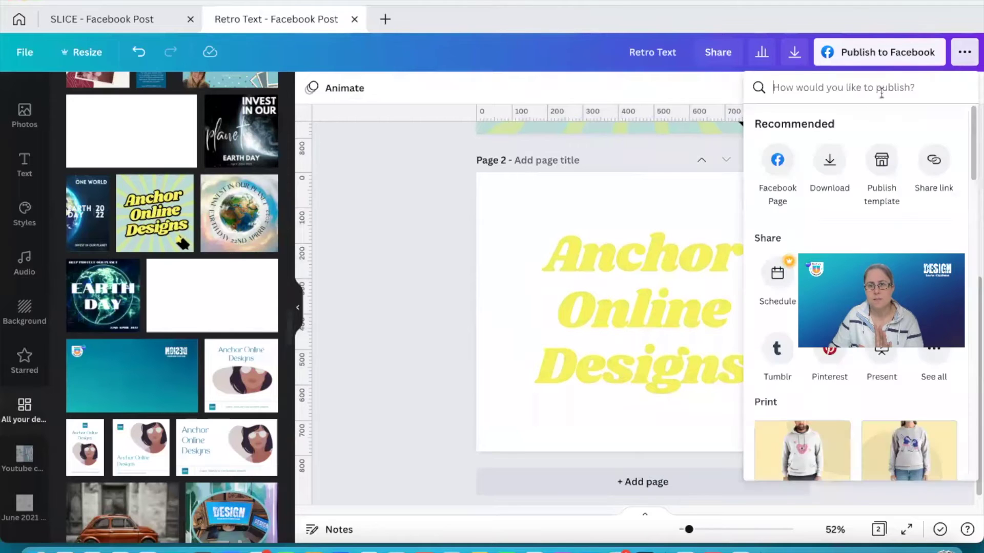
click(830, 159)
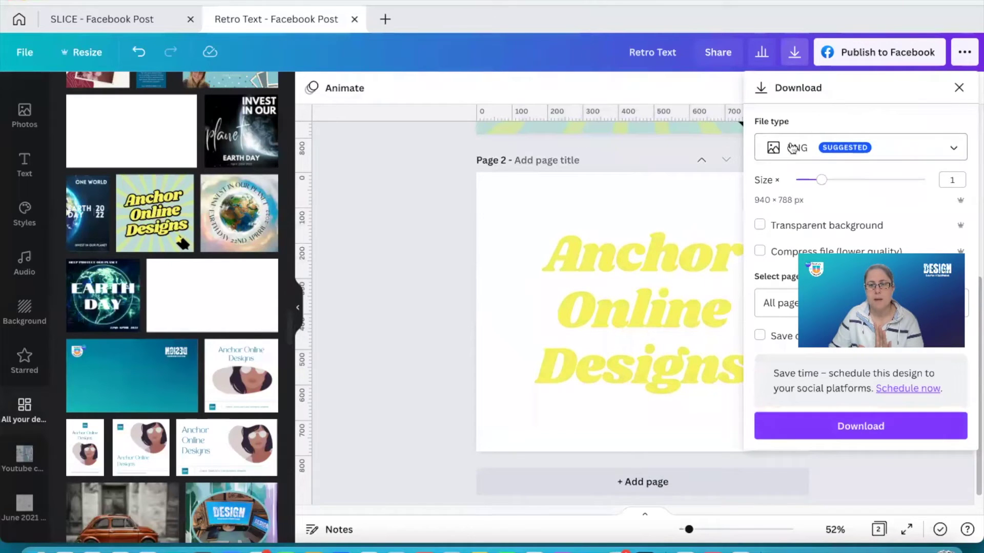
click(778, 298)
click(813, 387)
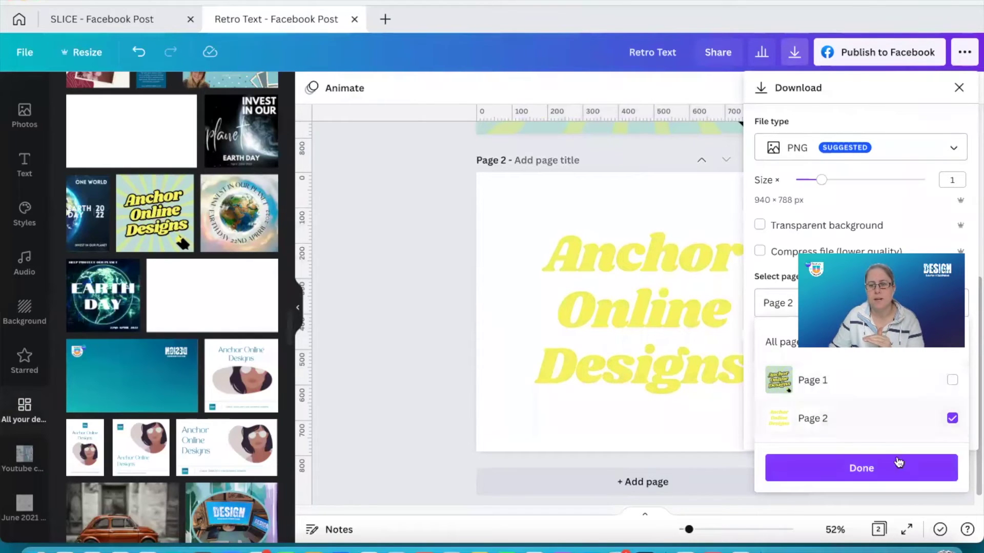
click(880, 469)
click(782, 424)
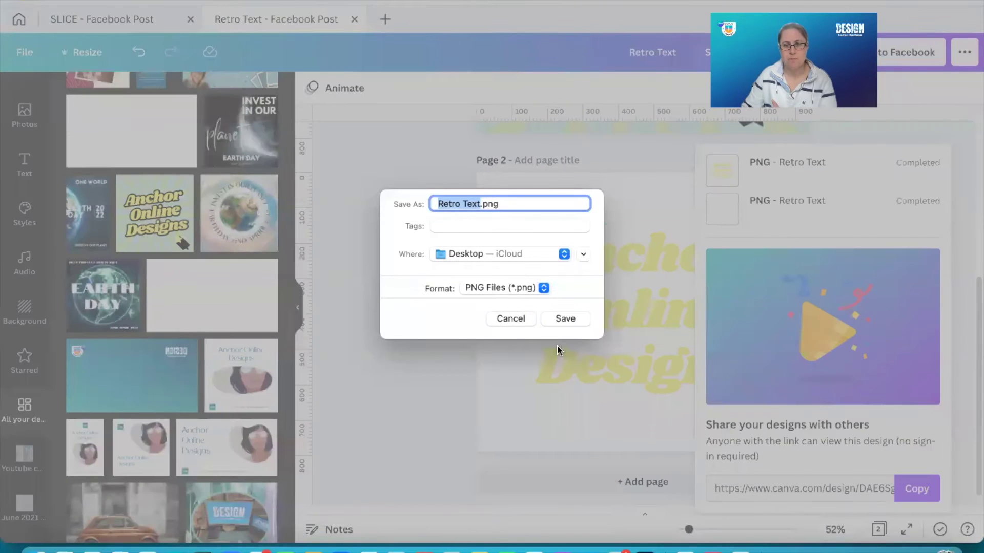
click(564, 318)
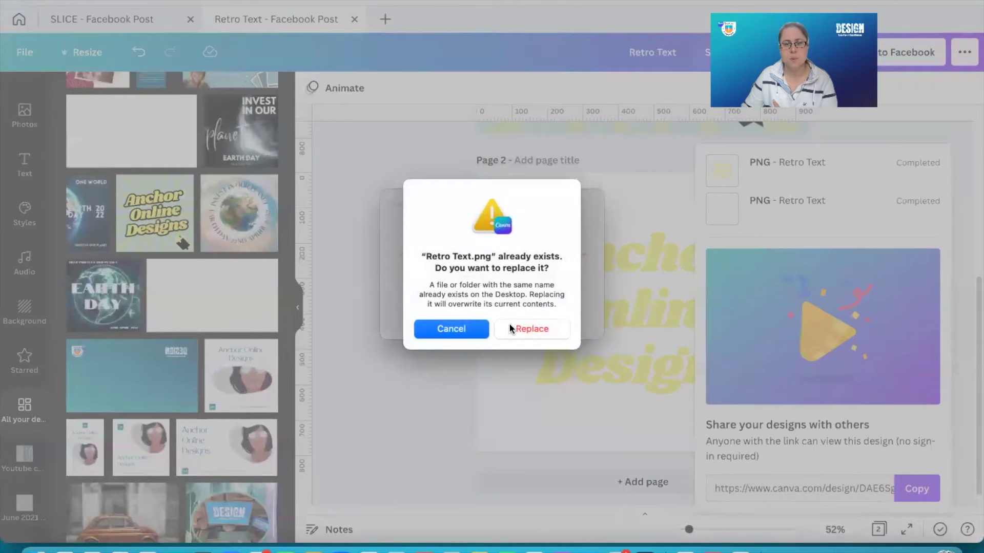
click(510, 326)
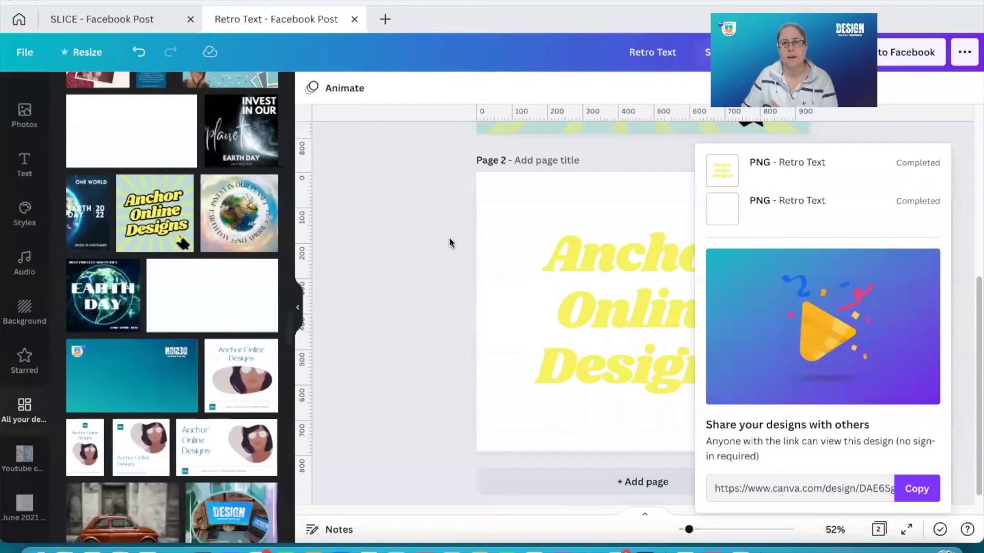
Step: Delete the yellow text box from page 2
click(449, 237)
click(649, 313)
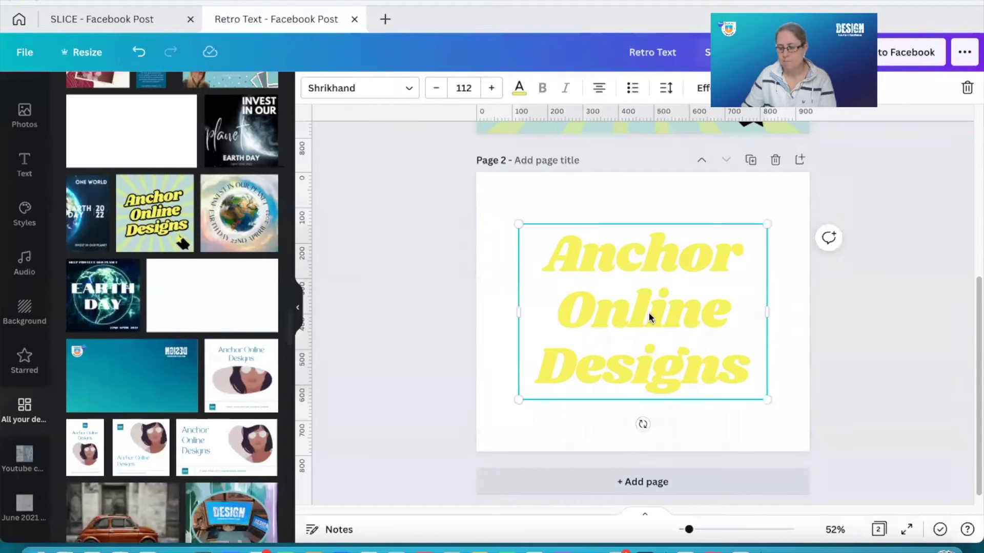
key(Delete)
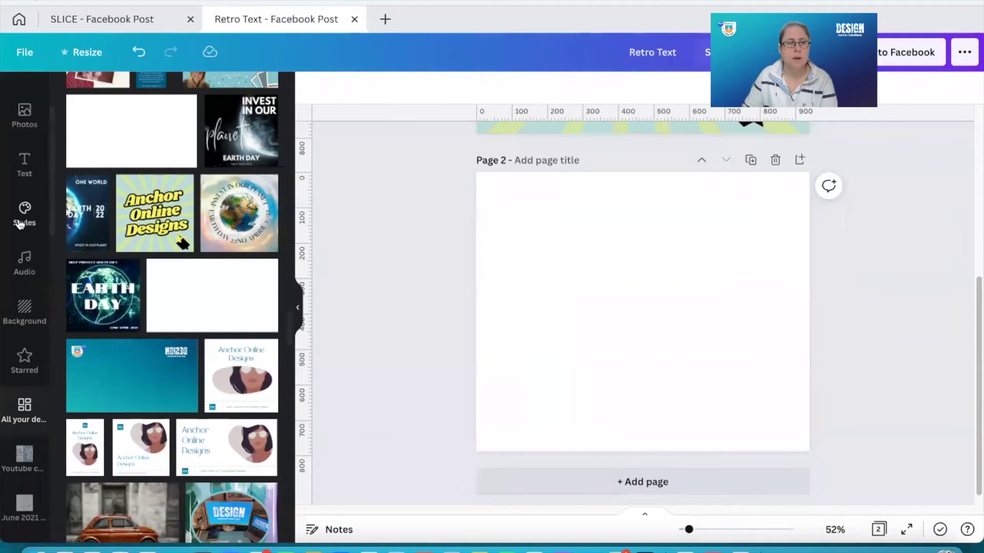
Step: Upload Retro Text.png from the Desktop to the image uploads
scroll(45, 199, up, 3)
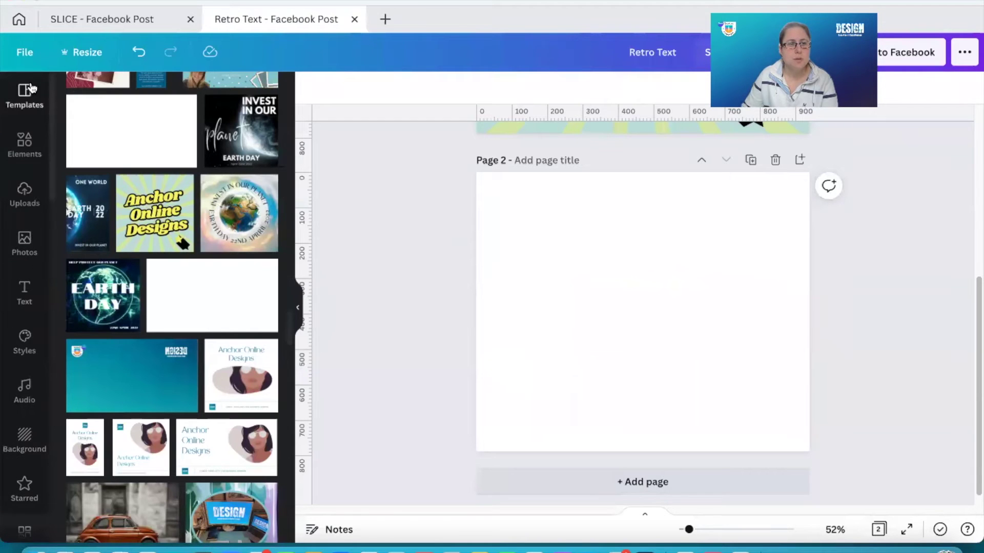
click(19, 192)
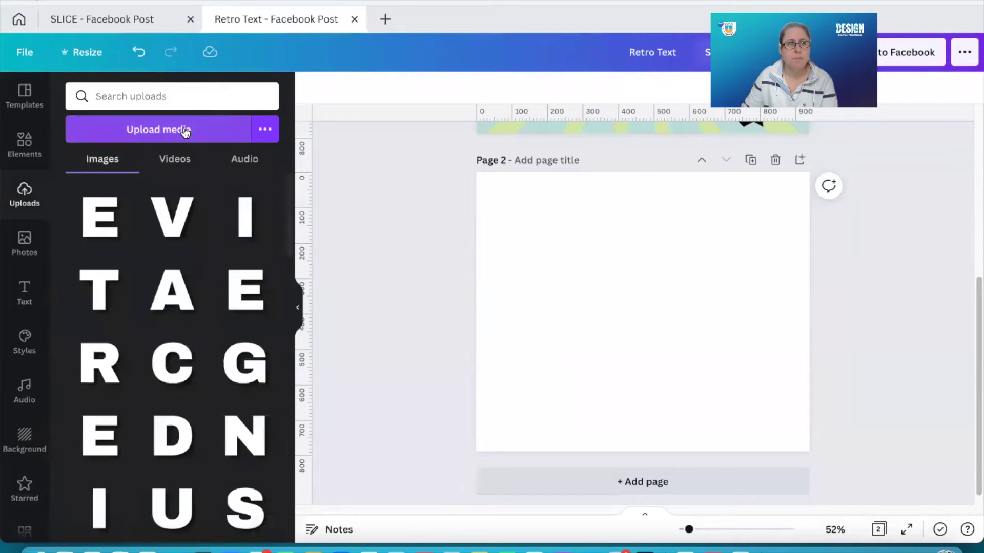
click(183, 130)
click(224, 78)
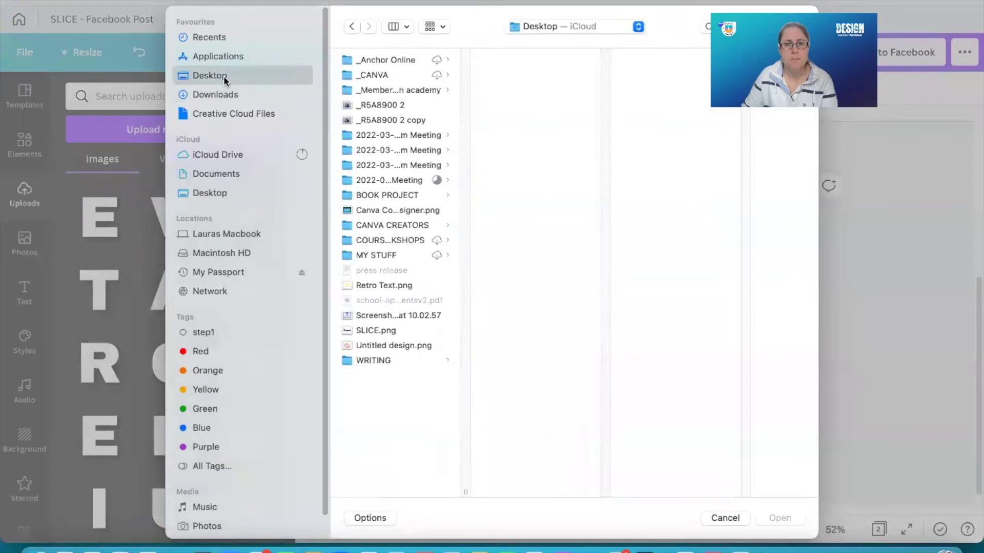
click(370, 286)
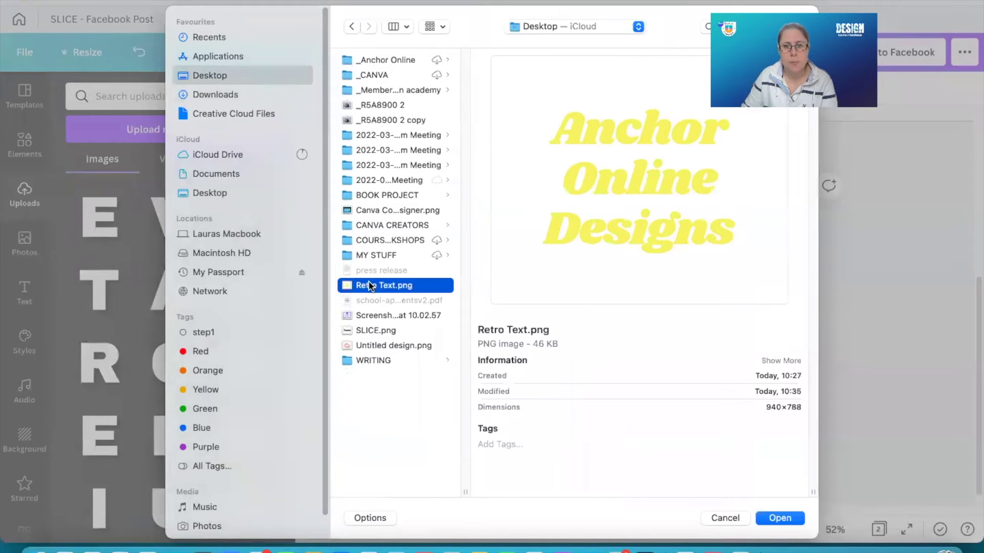
click(777, 519)
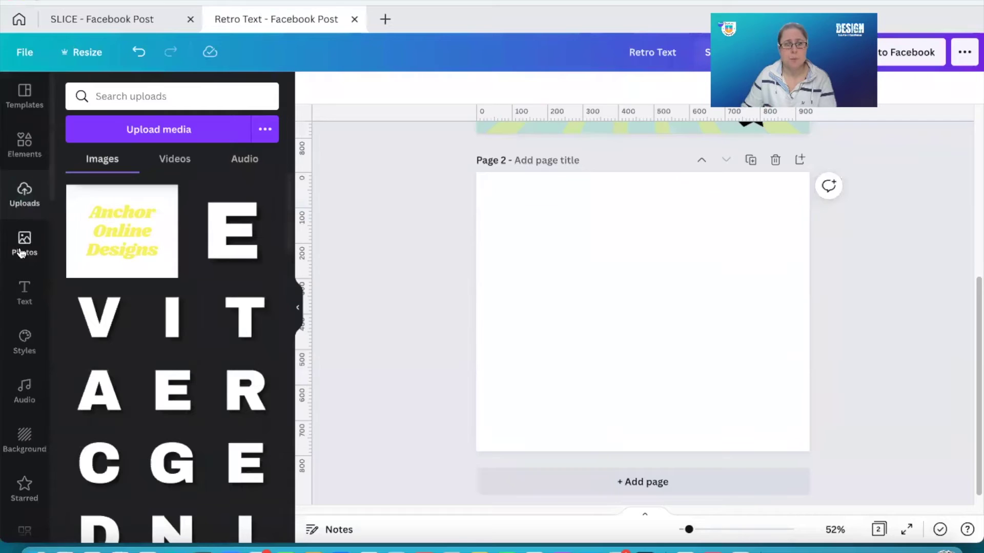
Step: Place the uploaded yellow text image on page 2 and remove its background
click(113, 243)
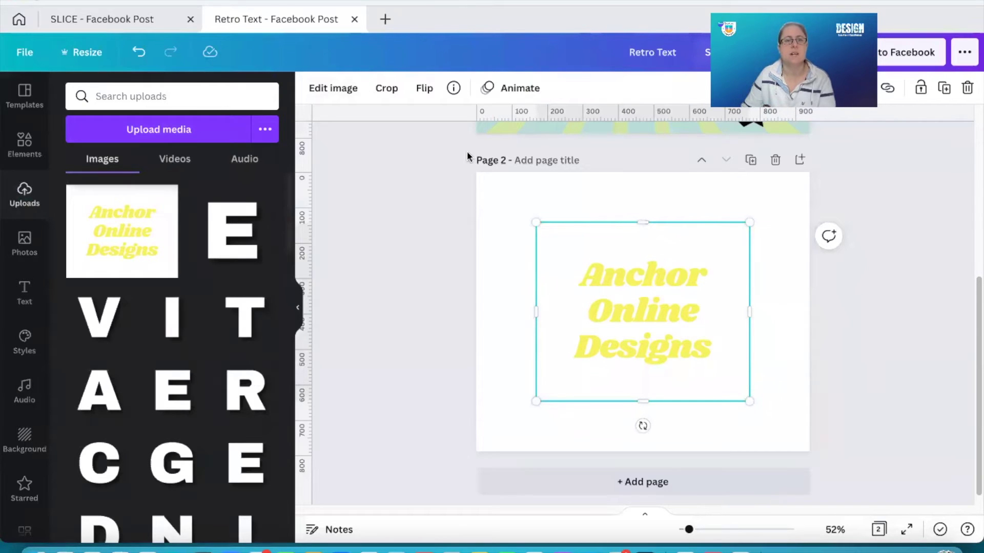
click(319, 91)
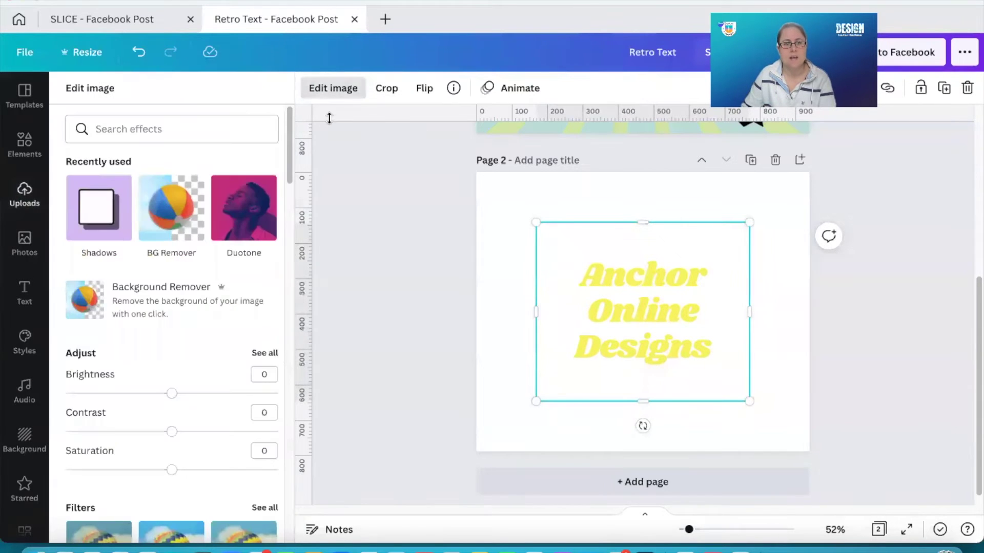
click(135, 305)
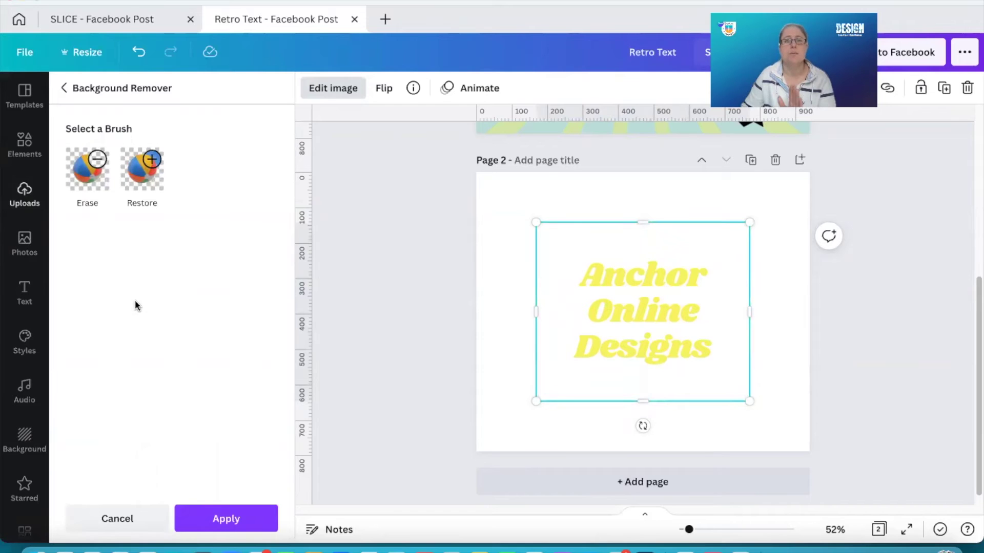
click(226, 519)
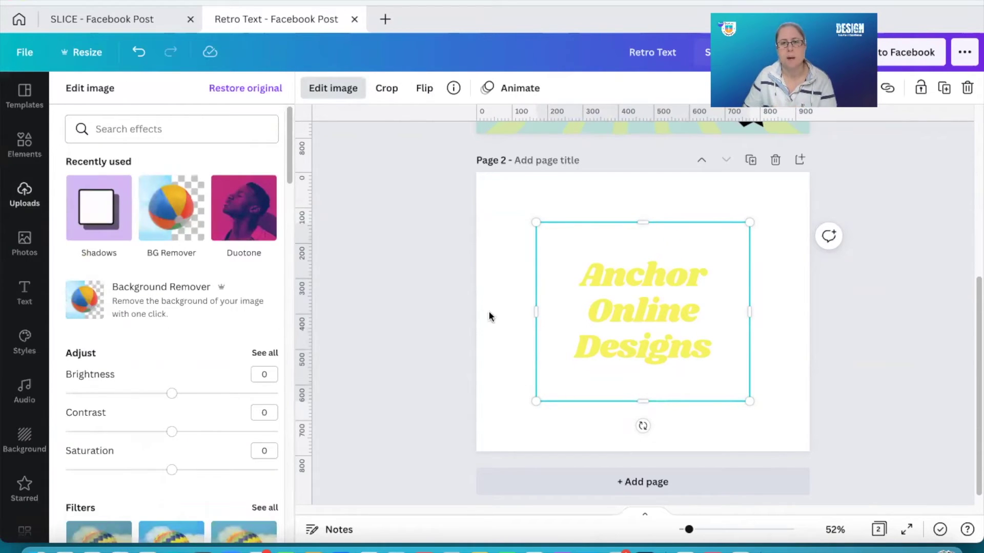
Step: Crop the empty margins on all four sides of the text image and enlarge it to fill most of page 2
drag(544, 310, 563, 310)
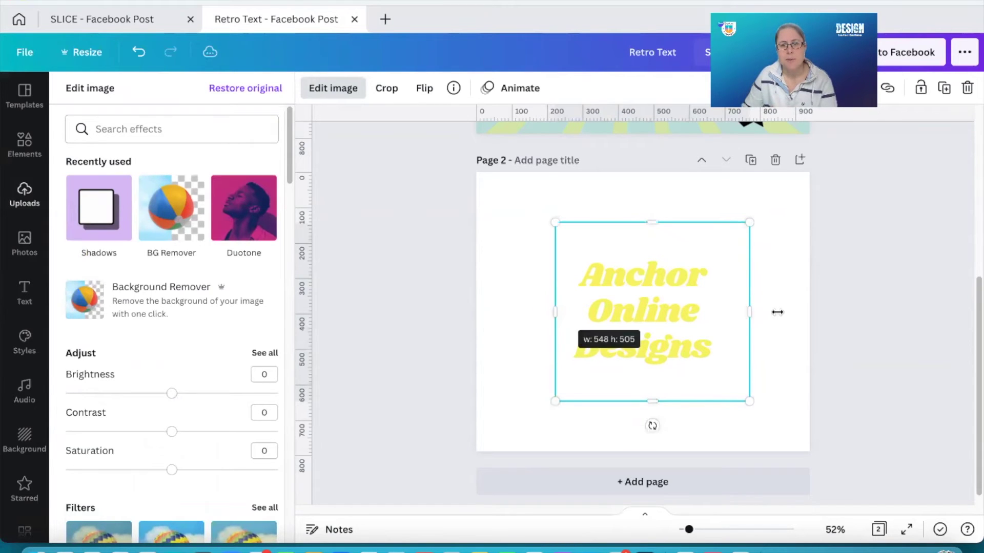
drag(751, 312, 732, 312)
drag(643, 223, 643, 243)
drag(644, 402, 643, 389)
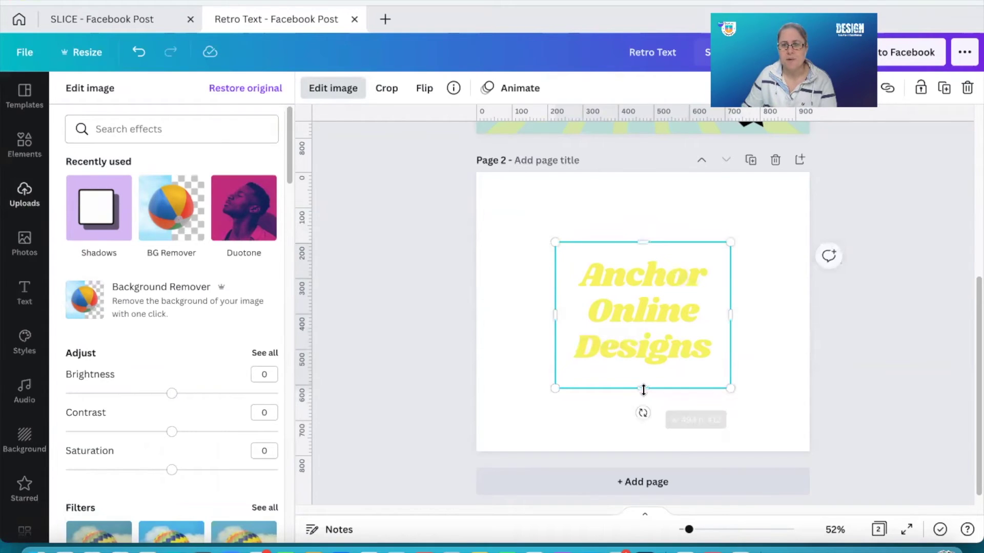
drag(547, 394, 499, 434)
drag(736, 240, 782, 199)
click(424, 281)
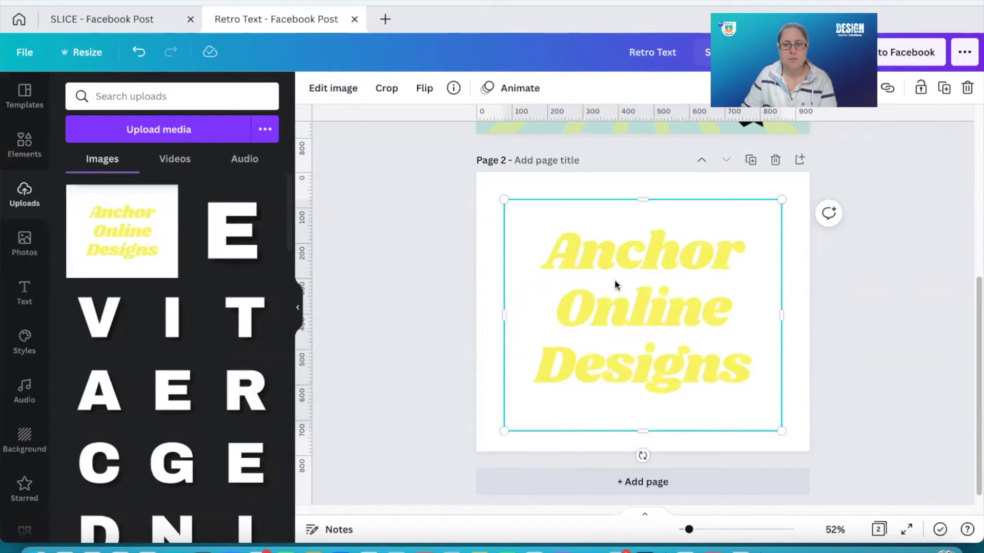
Step: Add a Glow shadow to the text image and open the glow's settings
click(333, 88)
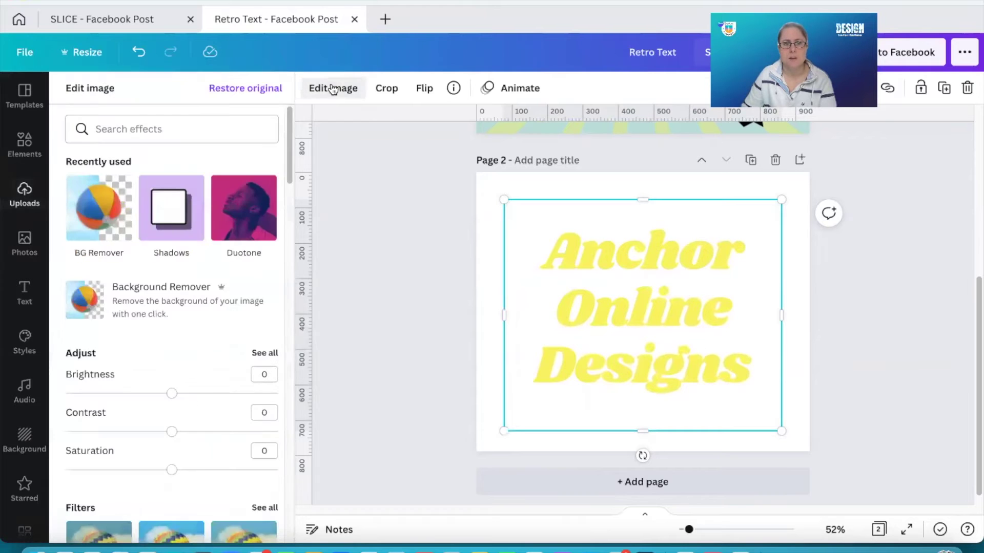
click(172, 207)
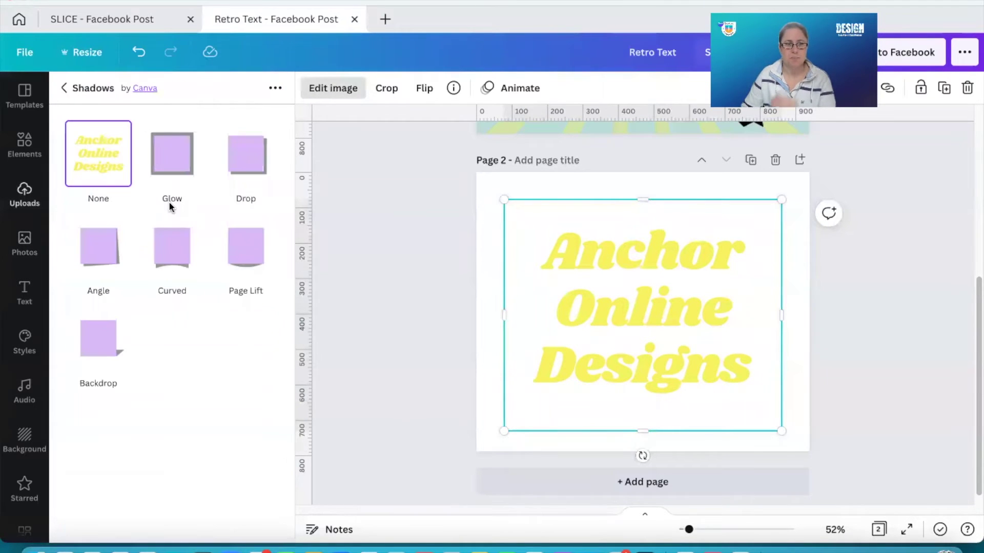
click(174, 157)
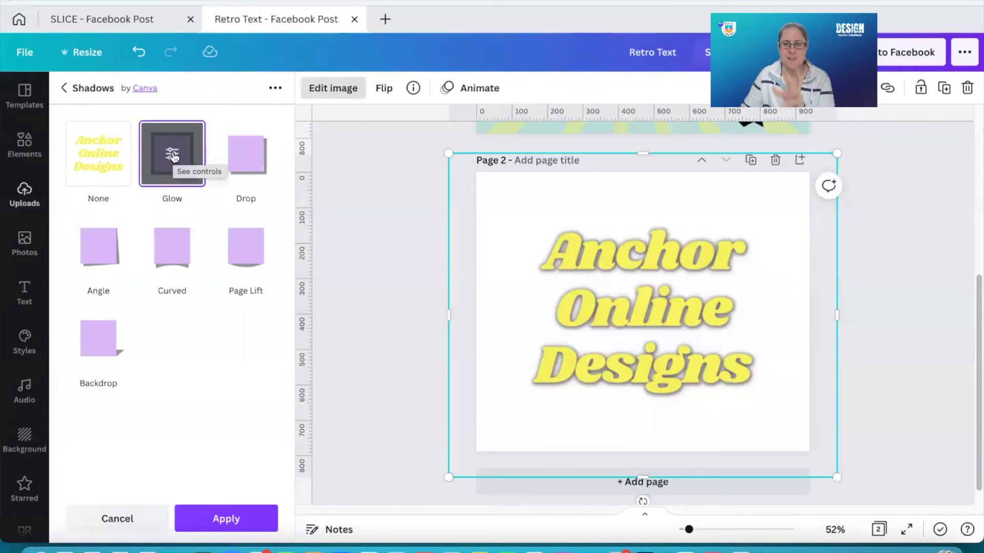
click(173, 156)
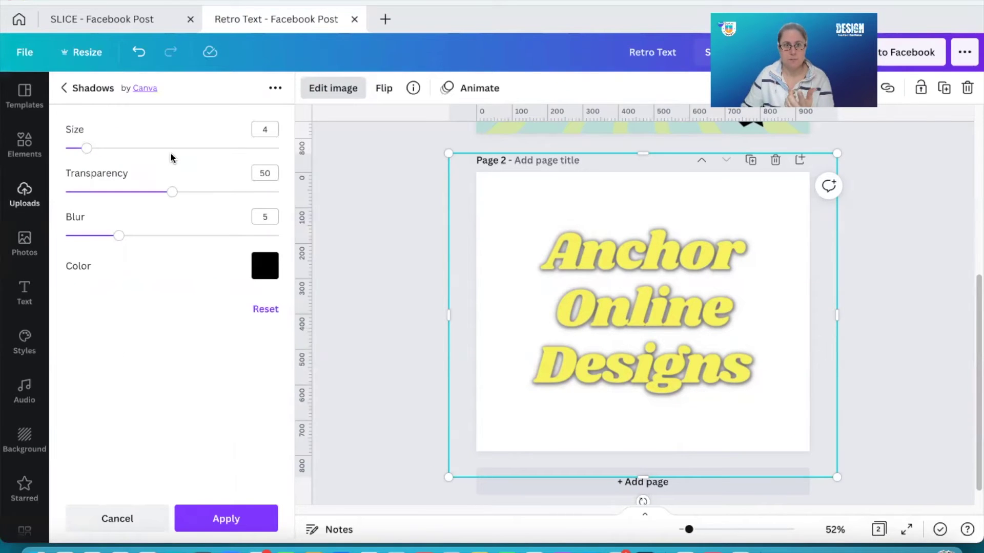
Step: Set the glow to size 15, transparency 100, blur 0 and dark blue, and apply it to the text image
drag(172, 197, 318, 209)
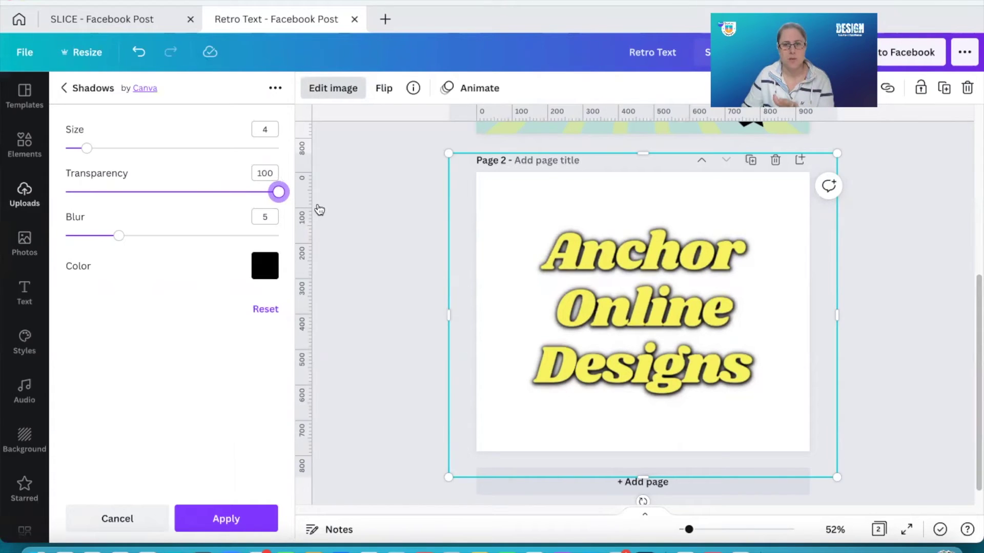
drag(119, 236, 399, 253)
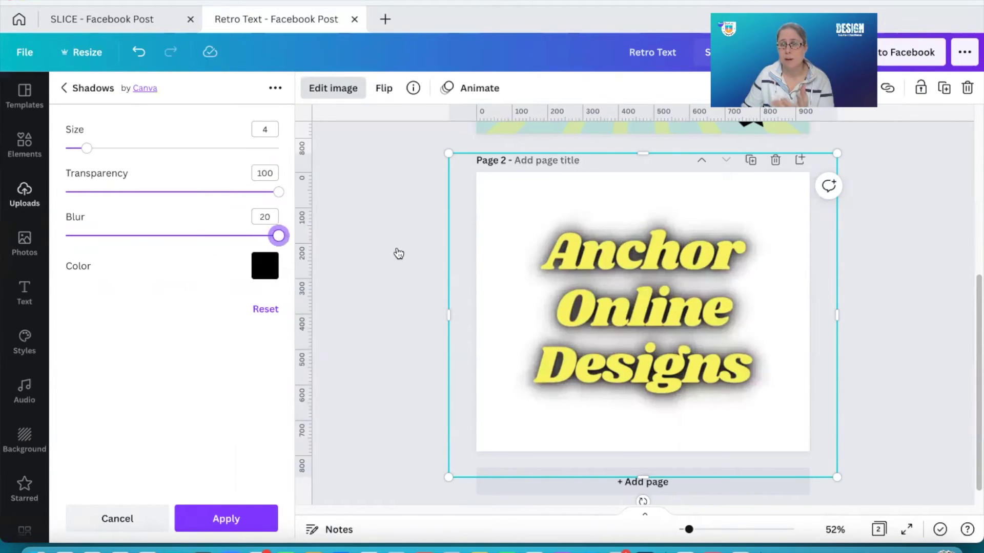
drag(264, 248, 43, 234)
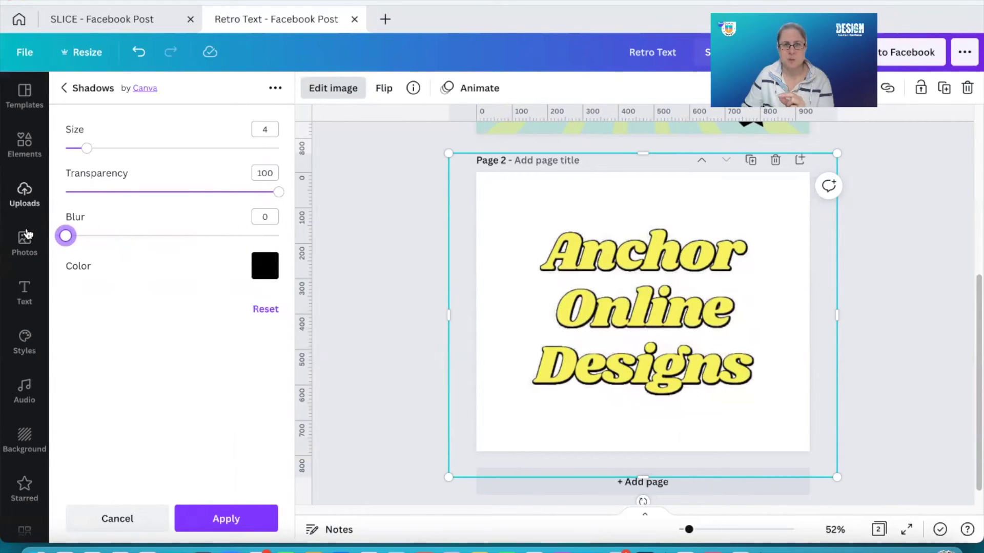
drag(87, 149, 145, 149)
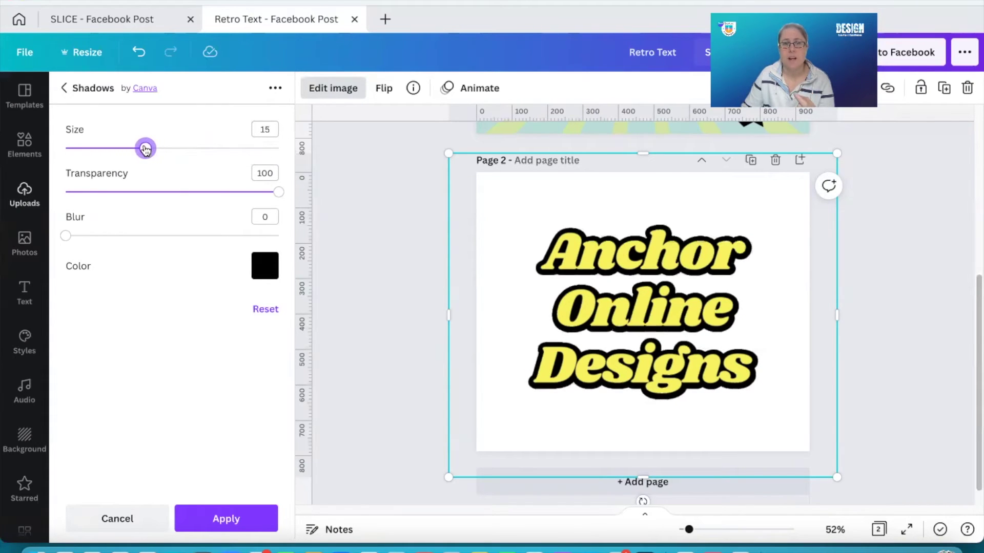
click(267, 274)
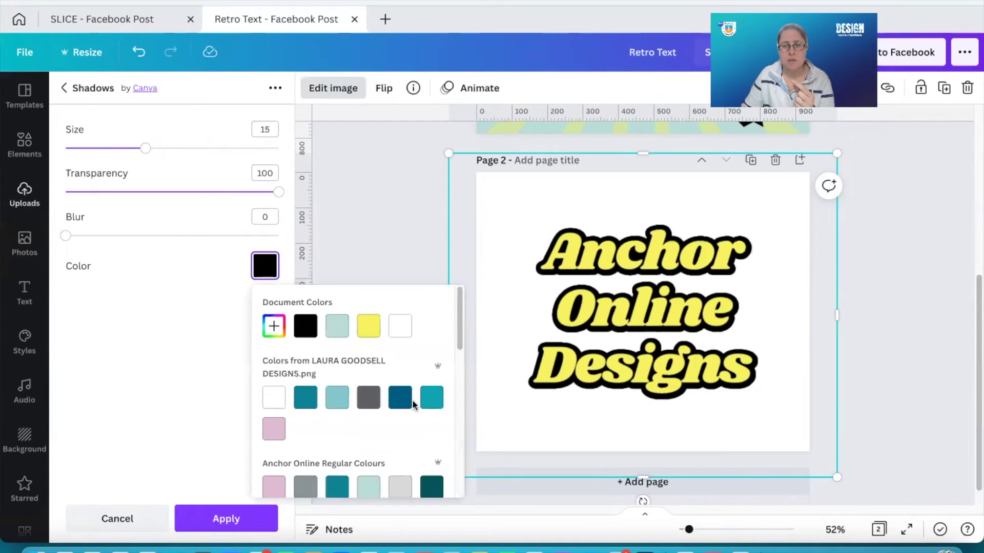
click(402, 401)
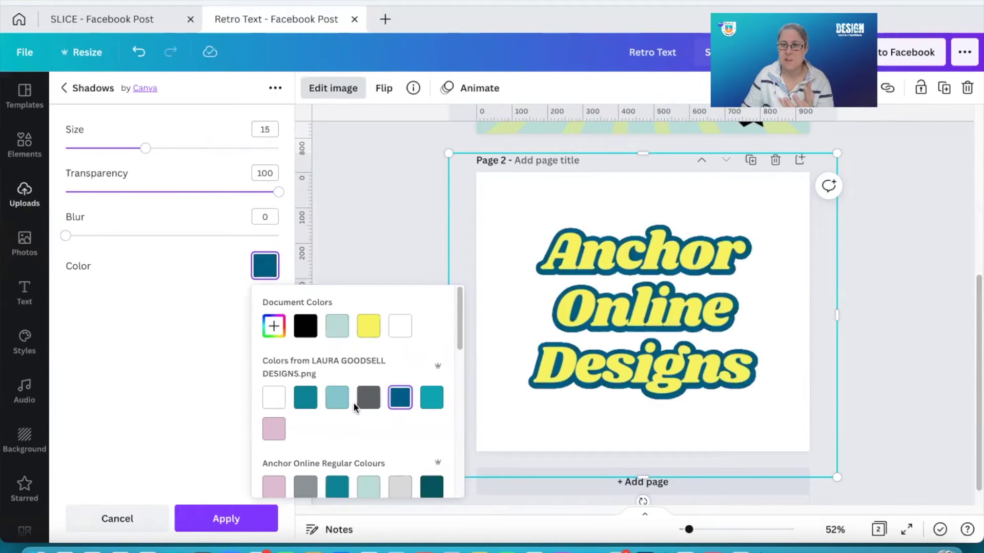
click(370, 205)
Step: Rotate the outlined text image on page 2 slightly counterclockwise so the words slant upward
click(671, 330)
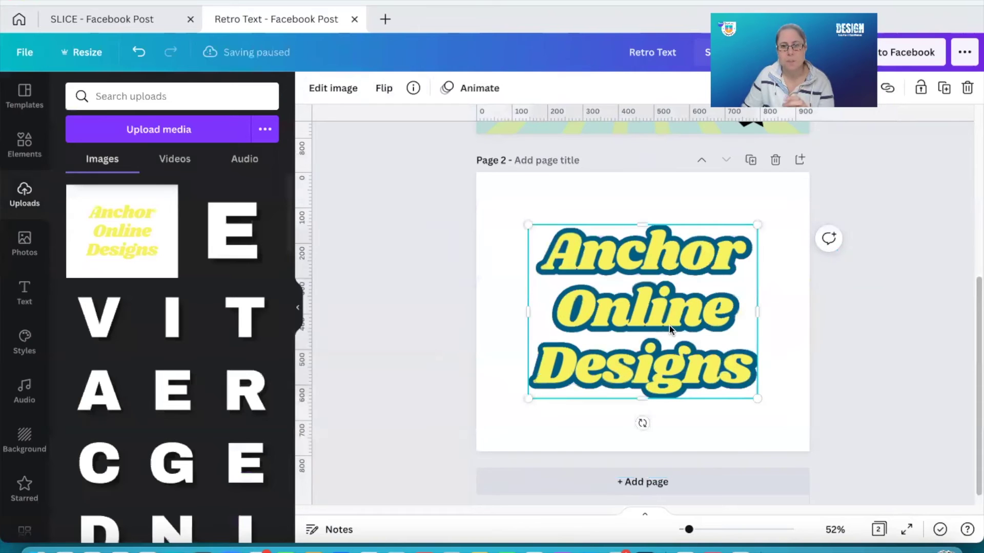
drag(645, 424, 668, 422)
click(428, 308)
Step: Change the background of page 2 to the light teal document colour used on page 1
scroll(434, 313, up, 5)
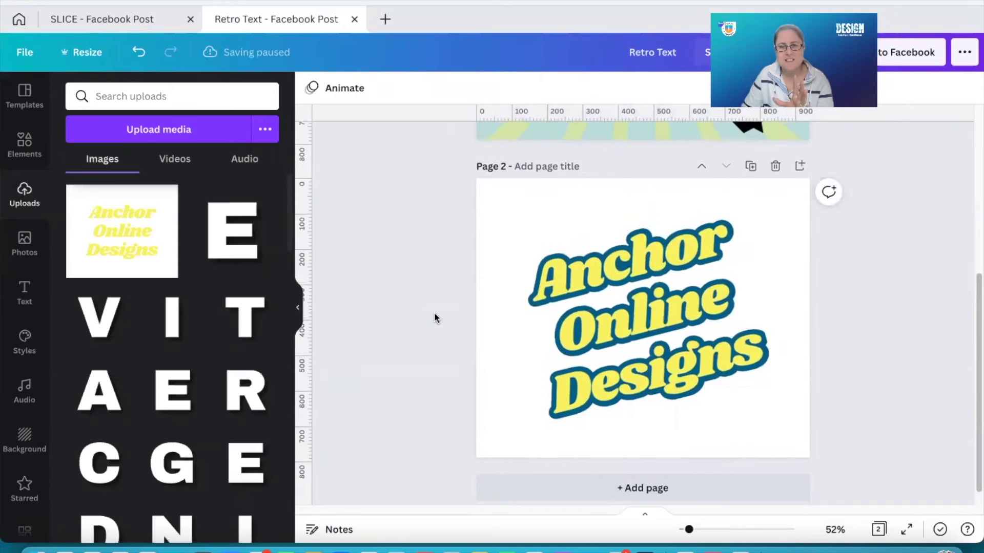
scroll(434, 314, up, 2)
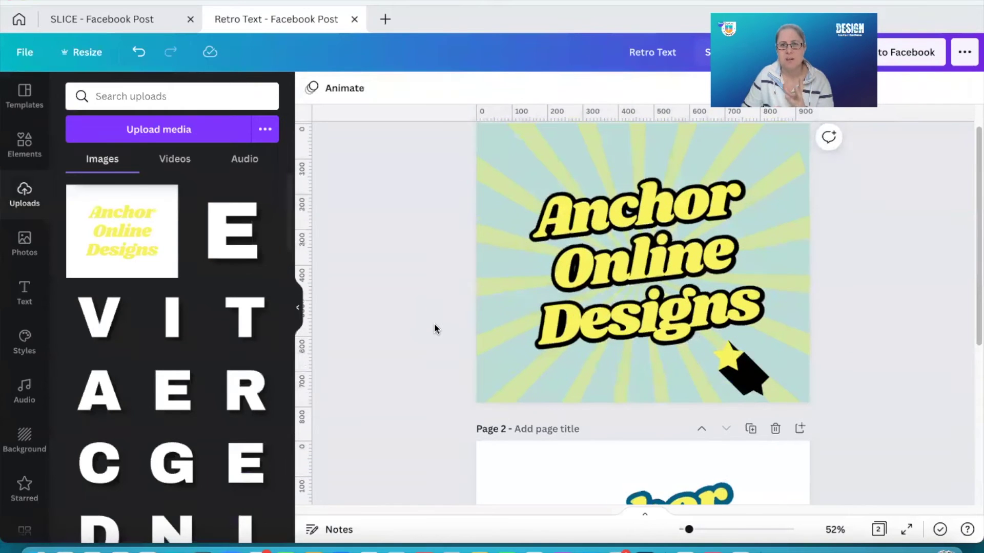
scroll(434, 328, down, 5)
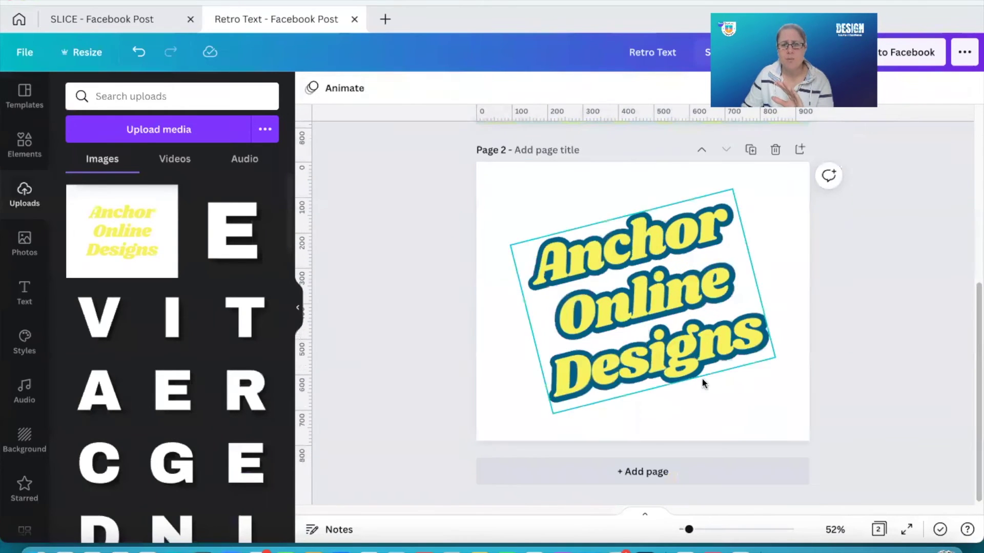
click(488, 200)
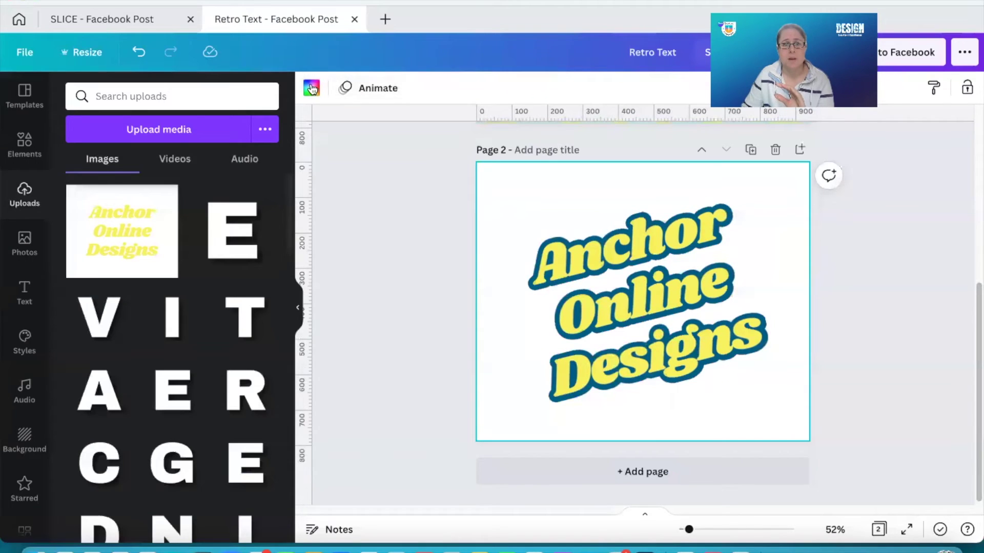
click(312, 89)
click(154, 164)
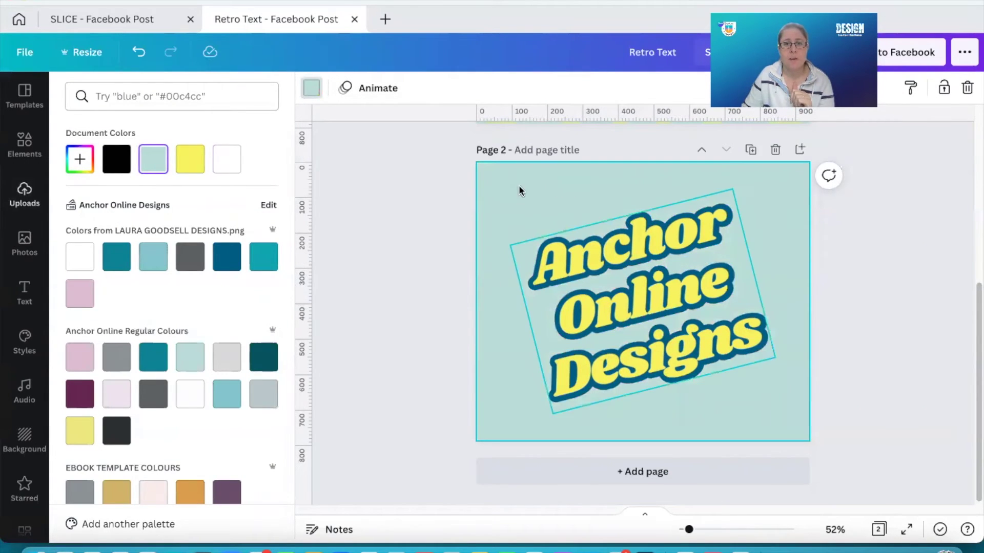
Step: View the element details of the yellow sunburst pattern behind the text on page 1
scroll(383, 286, up, 5)
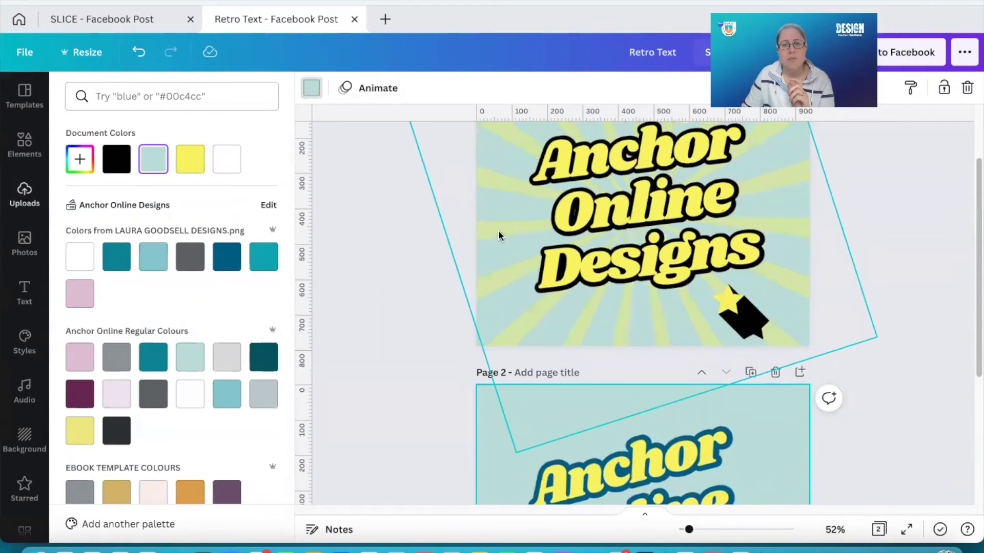
scroll(493, 250, up, 3)
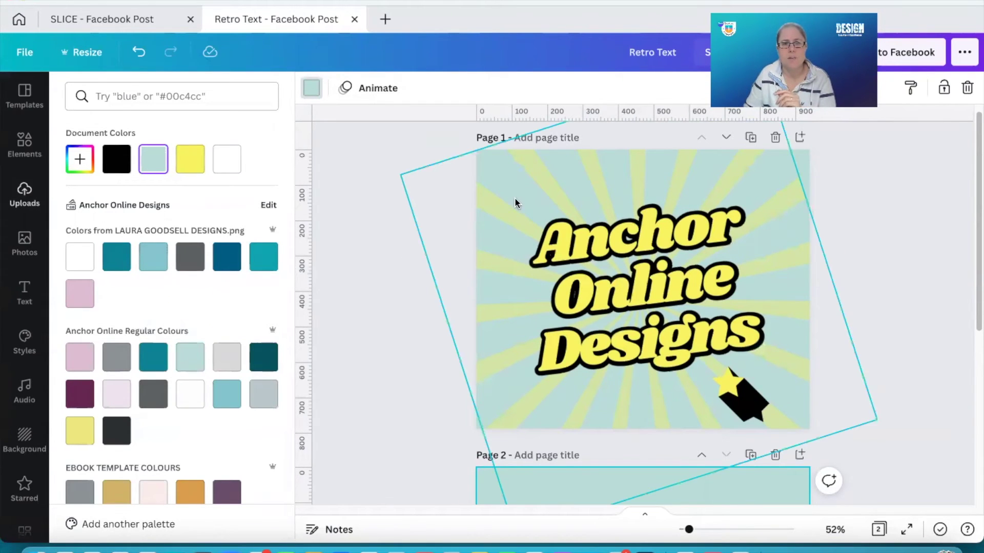
click(478, 174)
click(487, 89)
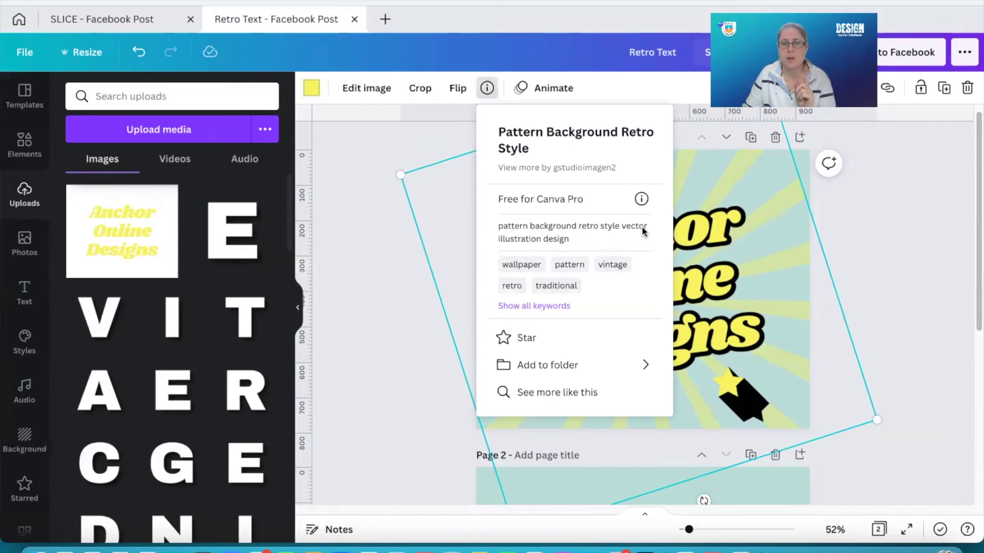
click(341, 150)
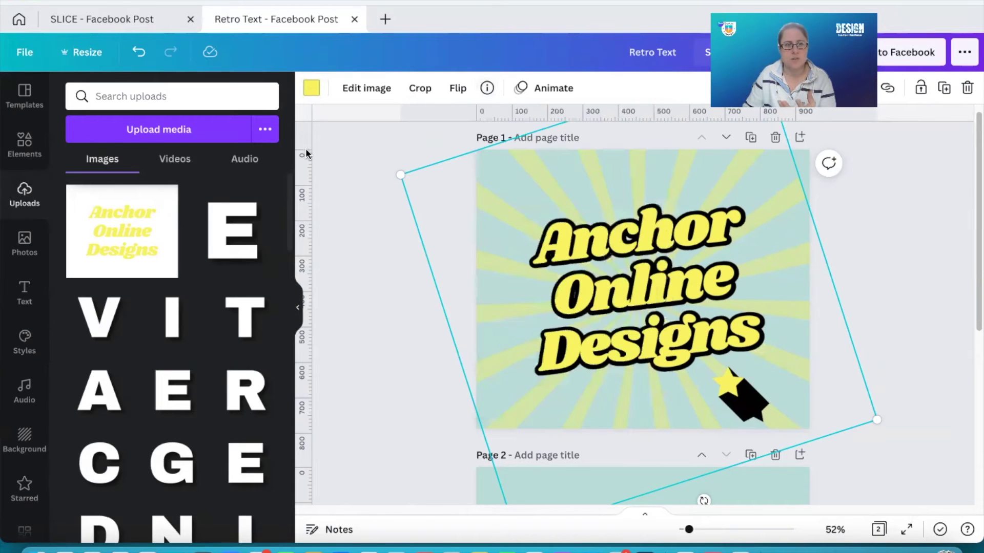
Step: Search the elements library for "background retro" with page 2 in view
click(24, 146)
scroll(455, 415, down, 6)
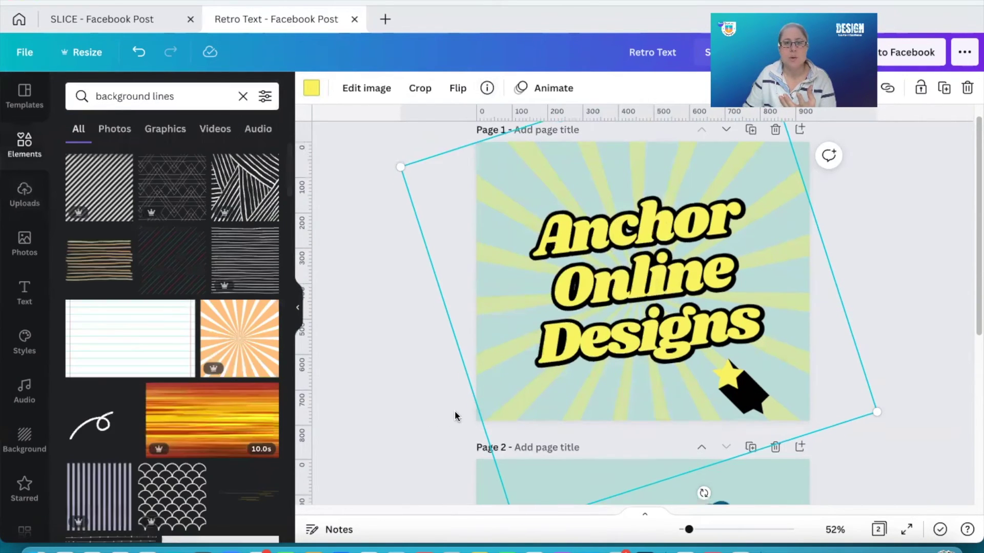
click(178, 94)
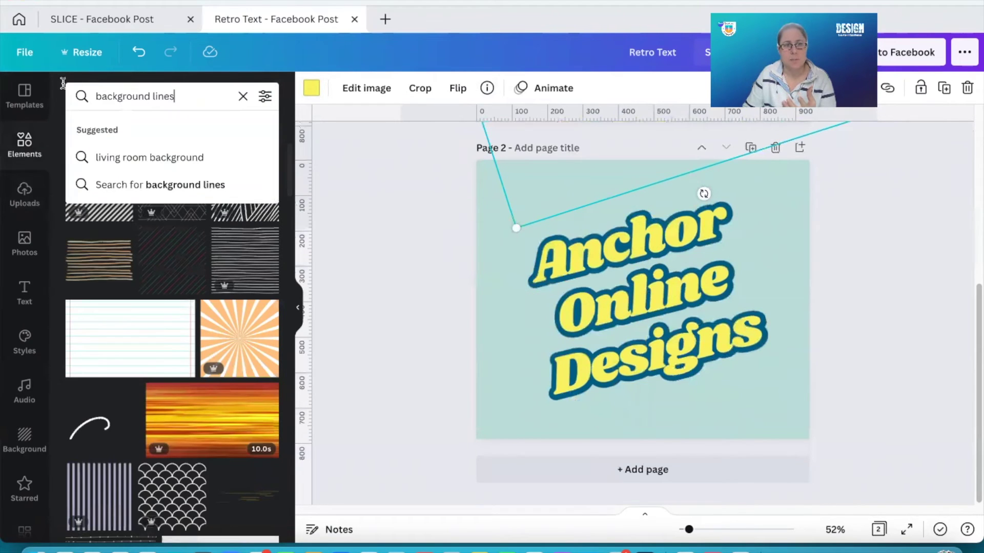
drag(175, 97, 149, 97)
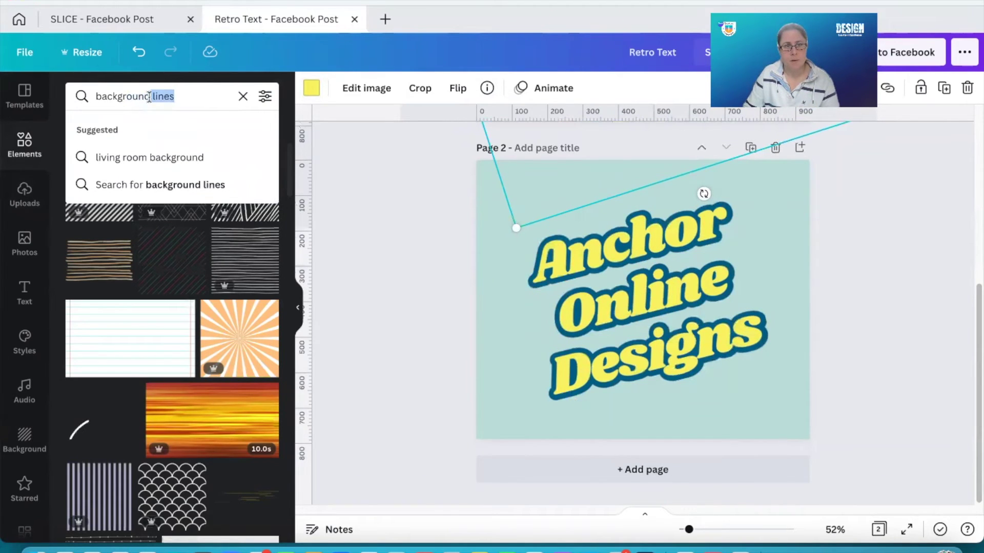
text(retro)
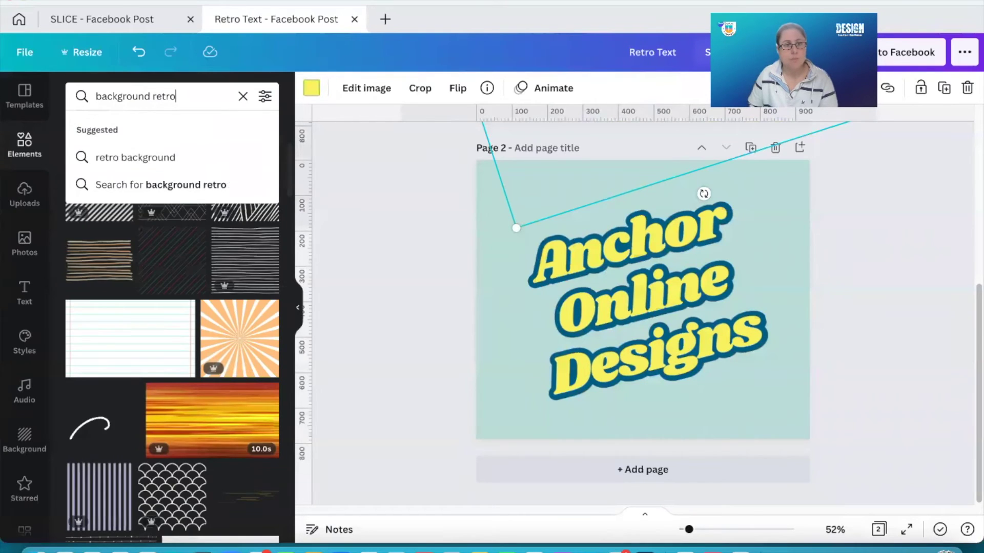
key(Return)
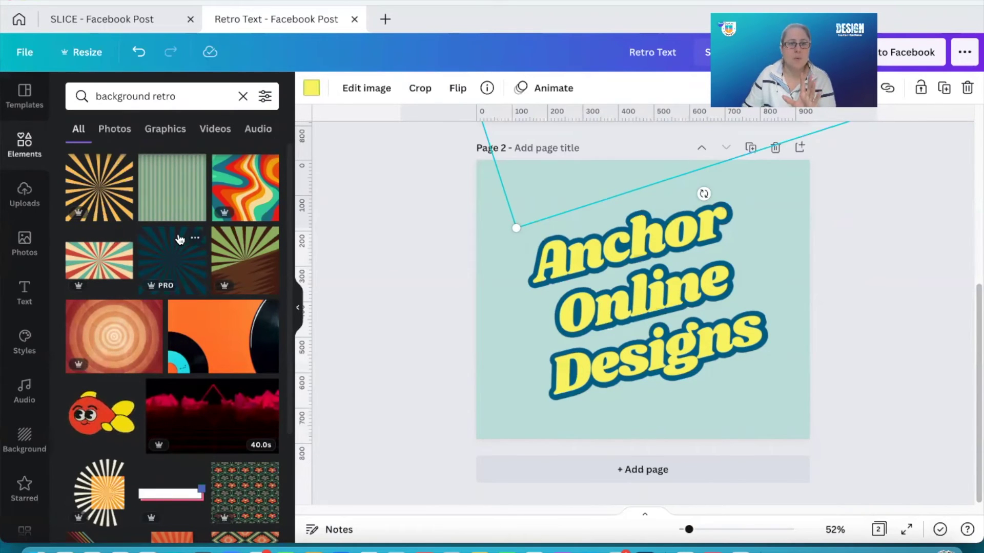
Step: Add the dark blue sunburst graphic to page 2 and enlarge it to about the full page height
click(163, 269)
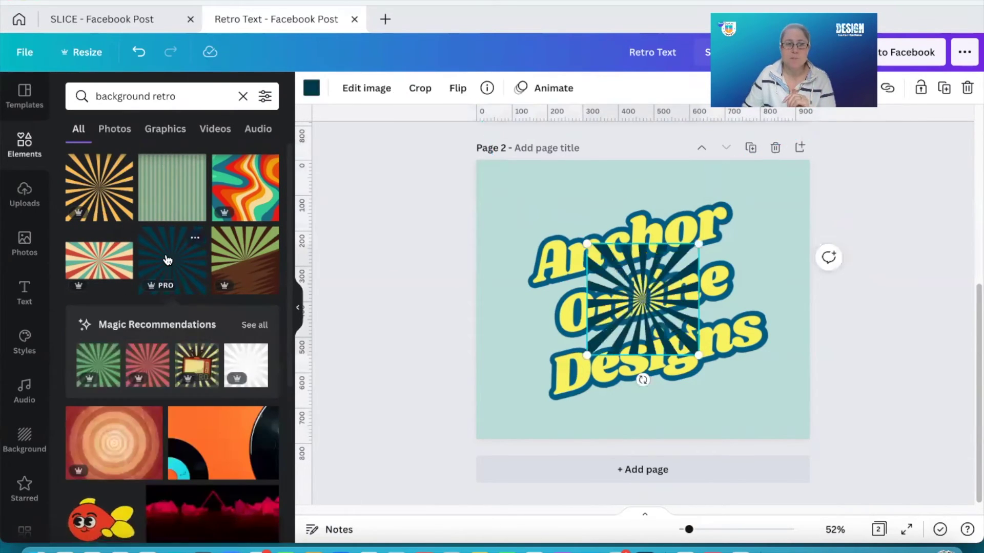
drag(586, 244, 472, 179)
drag(700, 353, 785, 446)
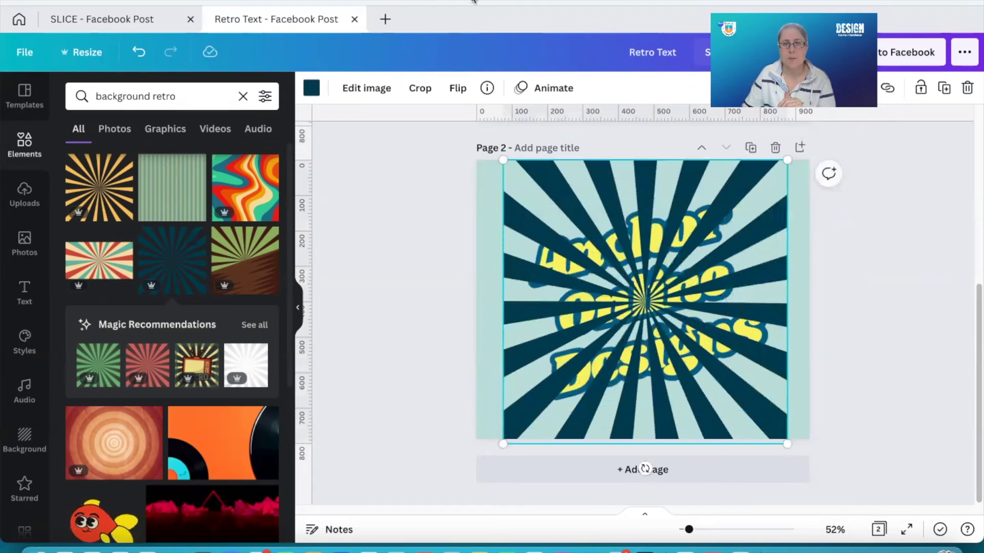
Step: Recolour the sunburst on page 2 to the same dark blue as the text outline and rotate it slightly counterclockwise
click(311, 87)
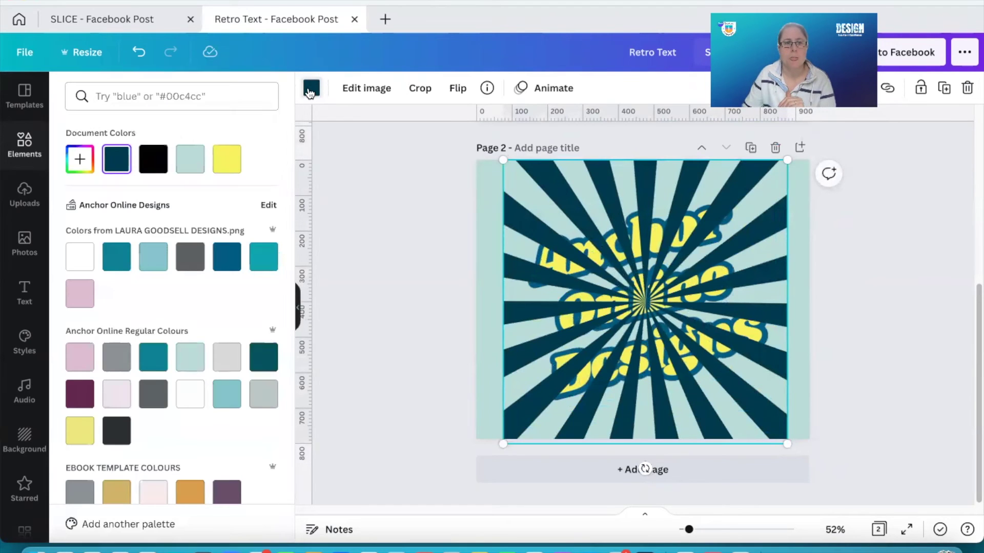
click(226, 256)
drag(644, 468, 686, 464)
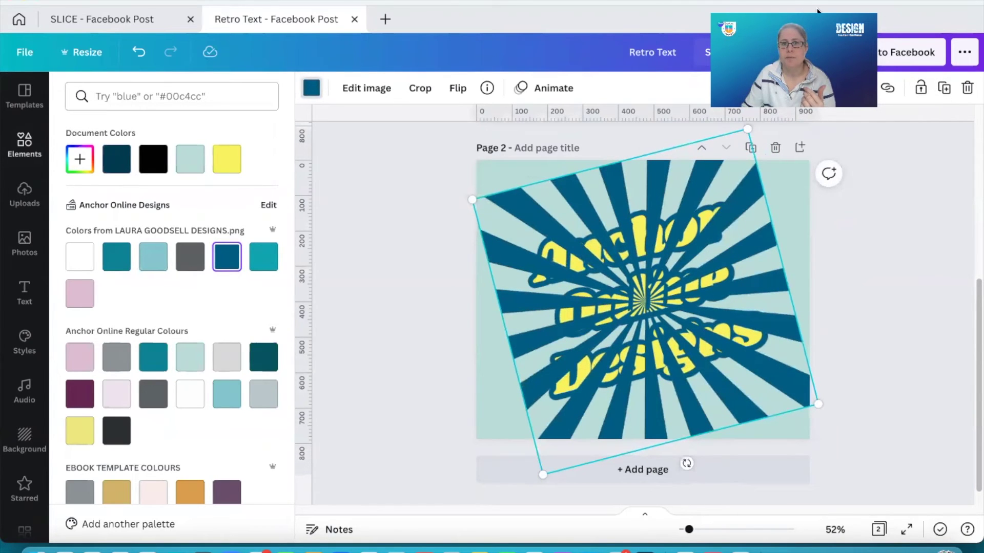
Step: Send the sunburst backward so it sits behind the text image on page 2
click(790, 88)
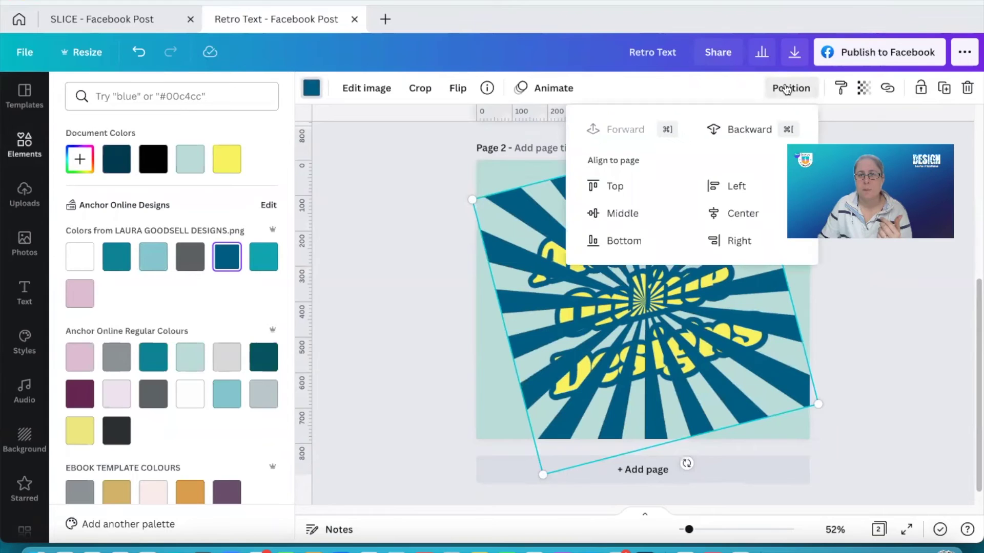
click(738, 131)
click(385, 265)
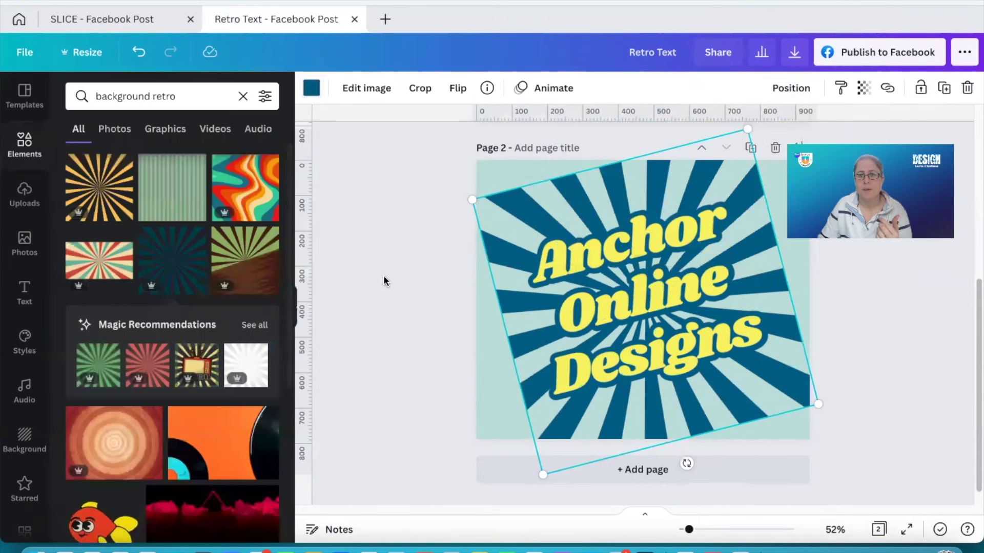
click(383, 275)
Step: Set the sunburst's transparency to 48 and enlarge it from two opposite corners to cover nearly all of page 2
click(531, 214)
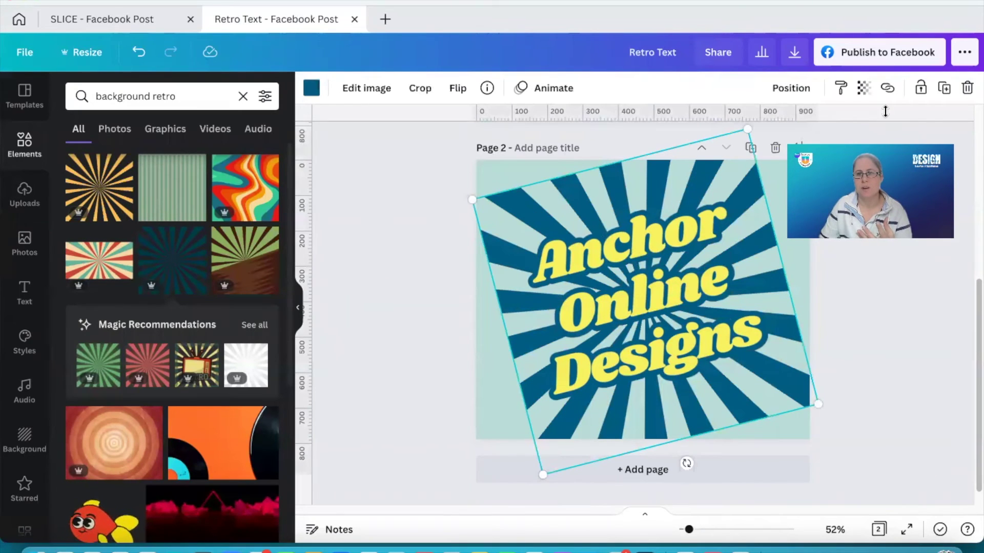
click(863, 89)
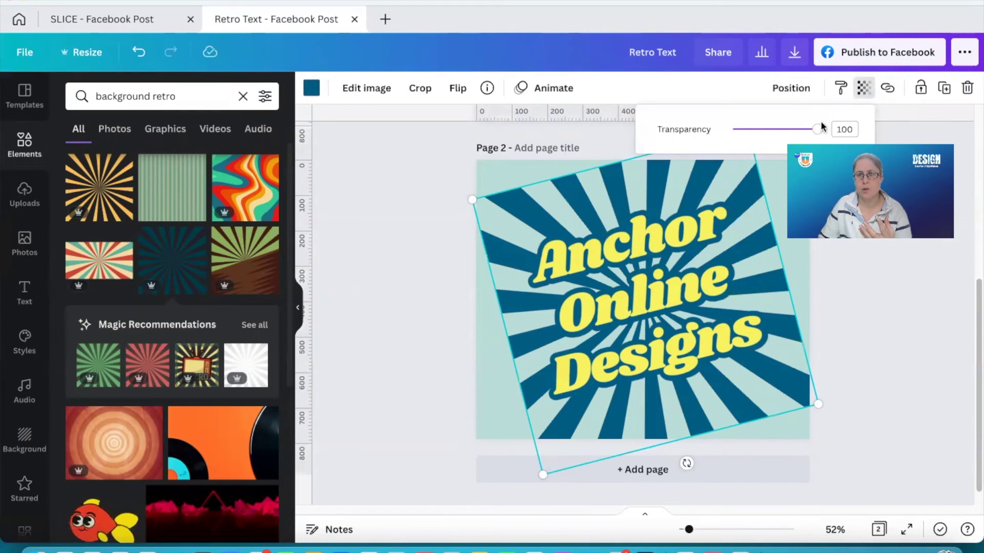
drag(816, 129, 773, 129)
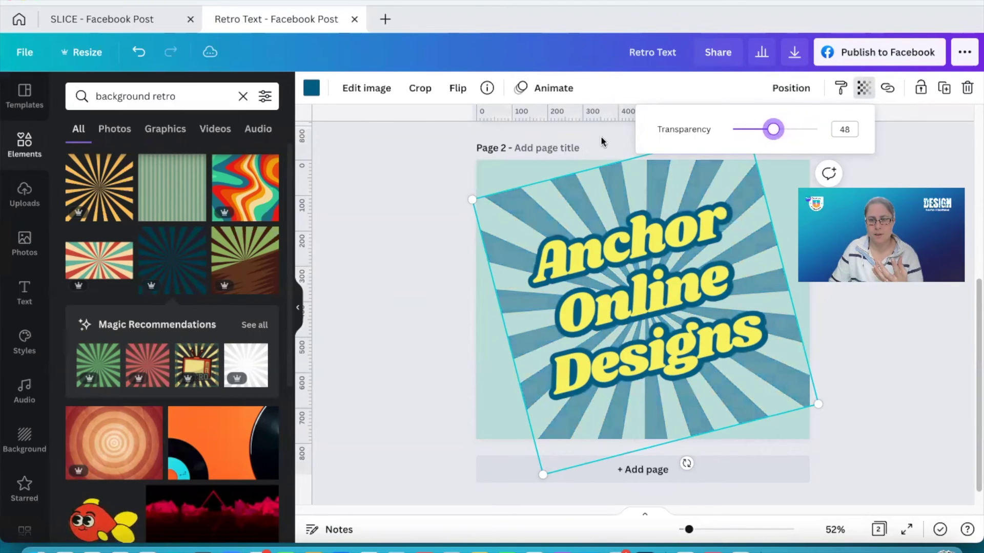
drag(461, 196, 441, 180)
drag(813, 398, 839, 413)
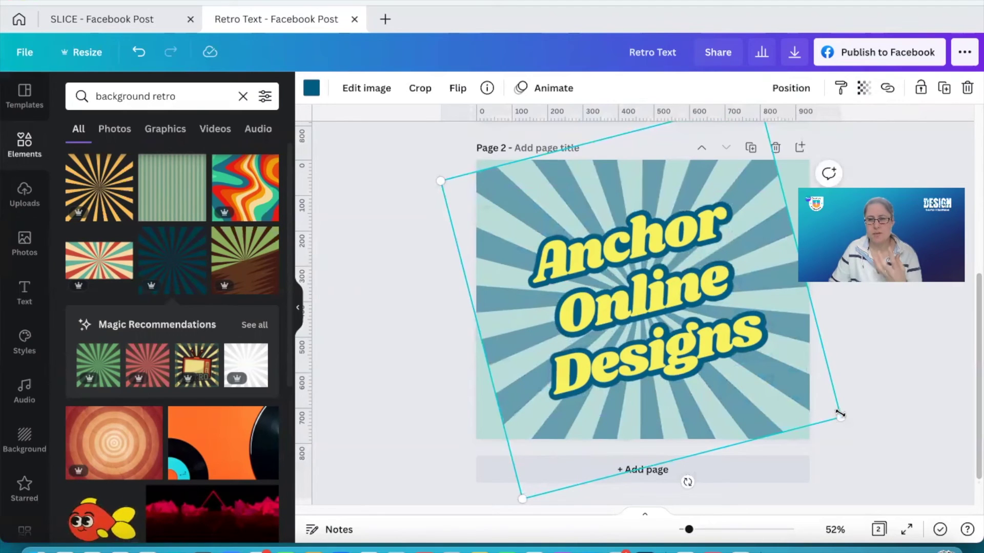
click(392, 388)
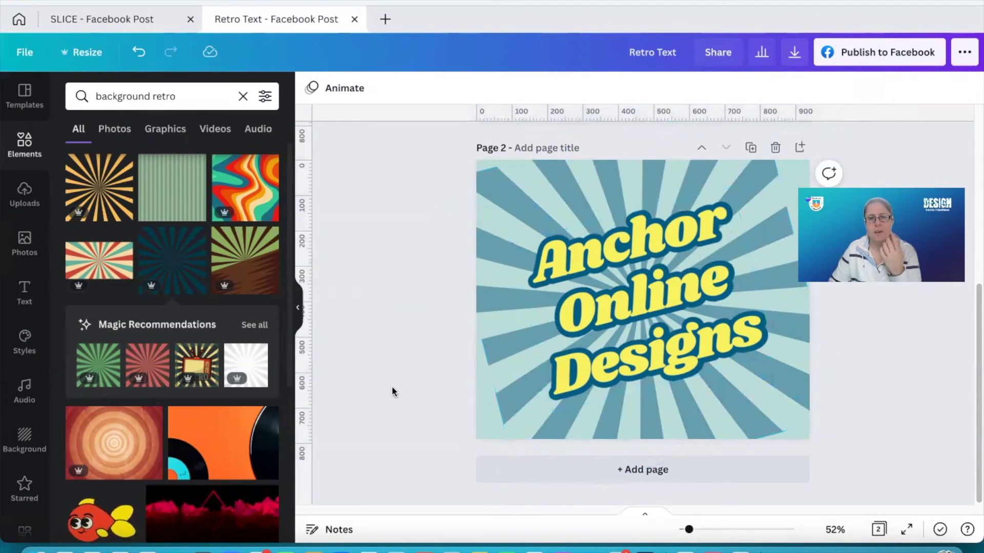
Step: View the element details of the yellow star graphic with the black shadow on page 1
scroll(416, 286, up, 3)
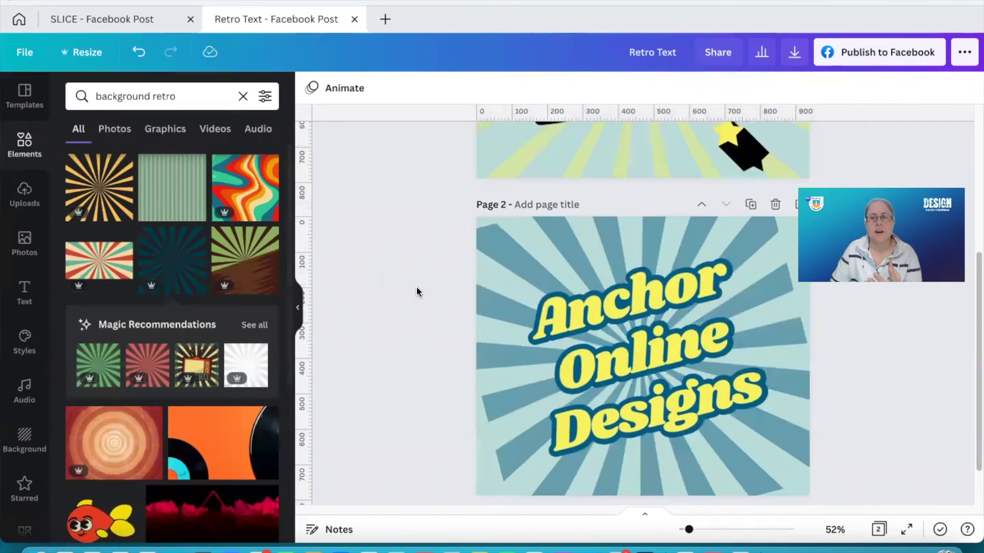
click(730, 166)
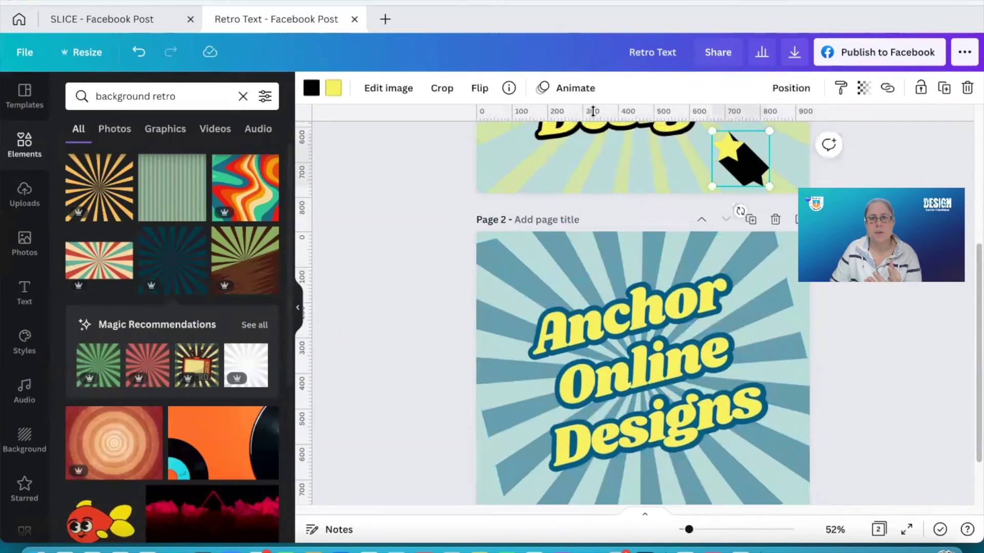
click(508, 90)
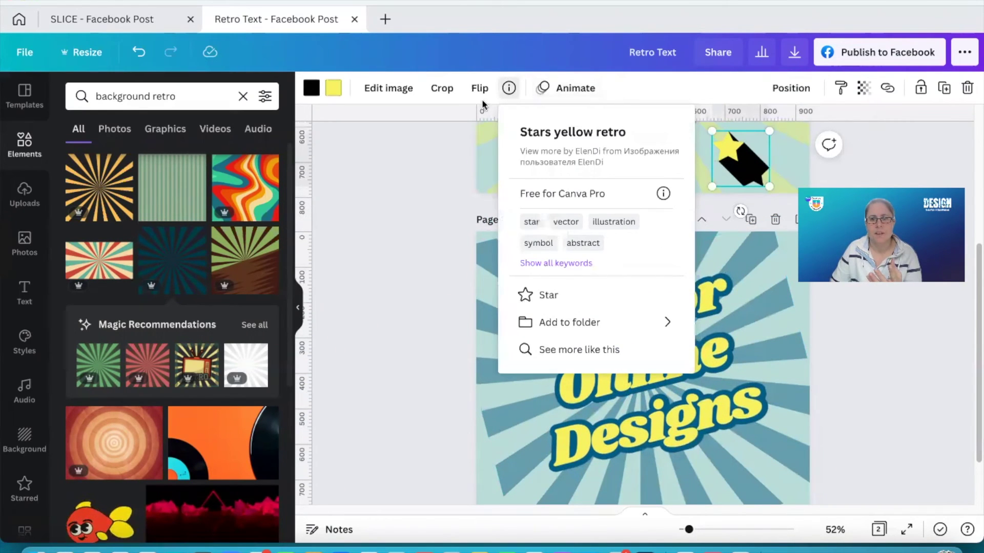
Step: Search the elements for "retro star" and add the yellow star with red and navy outlines to page 2
click(390, 272)
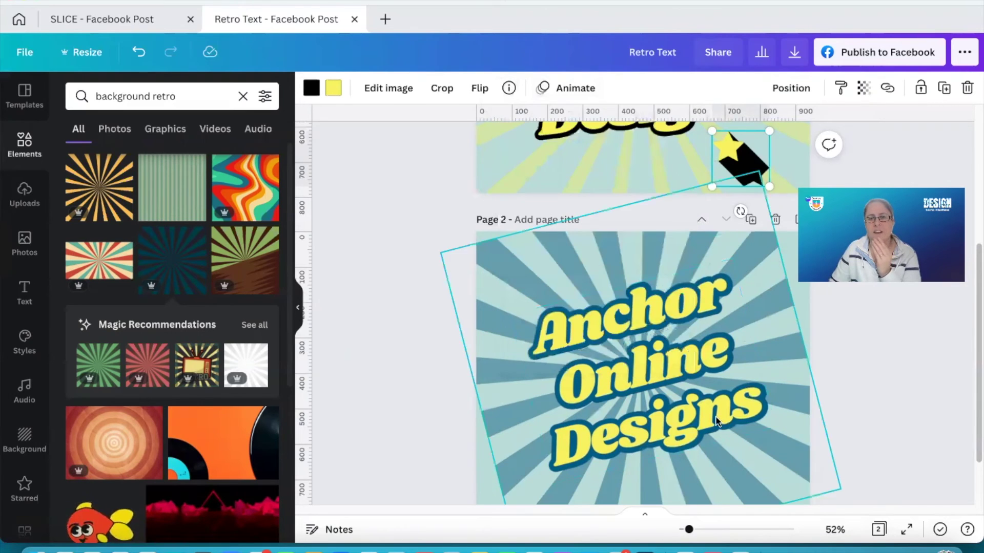
scroll(711, 426, up, 2)
scroll(712, 426, down, 4)
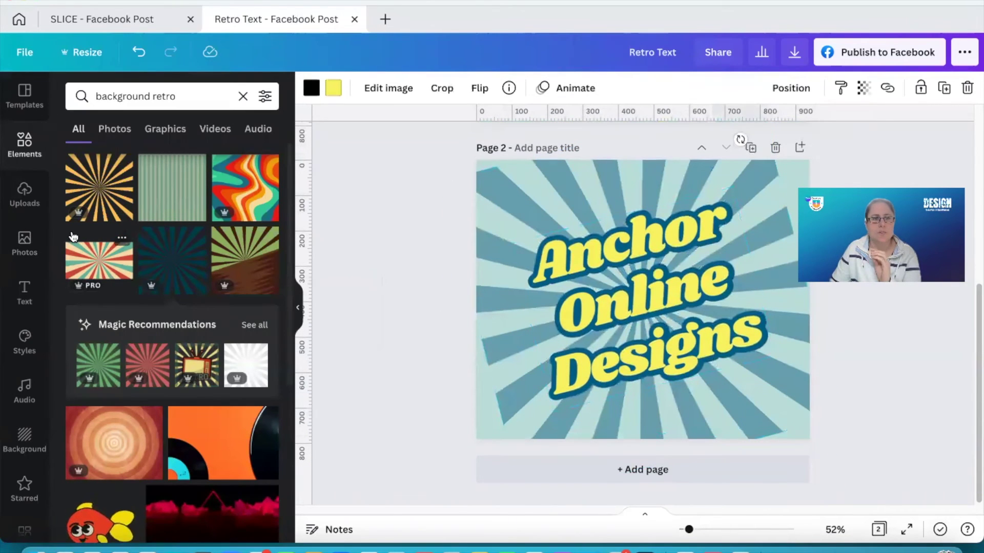
click(72, 93)
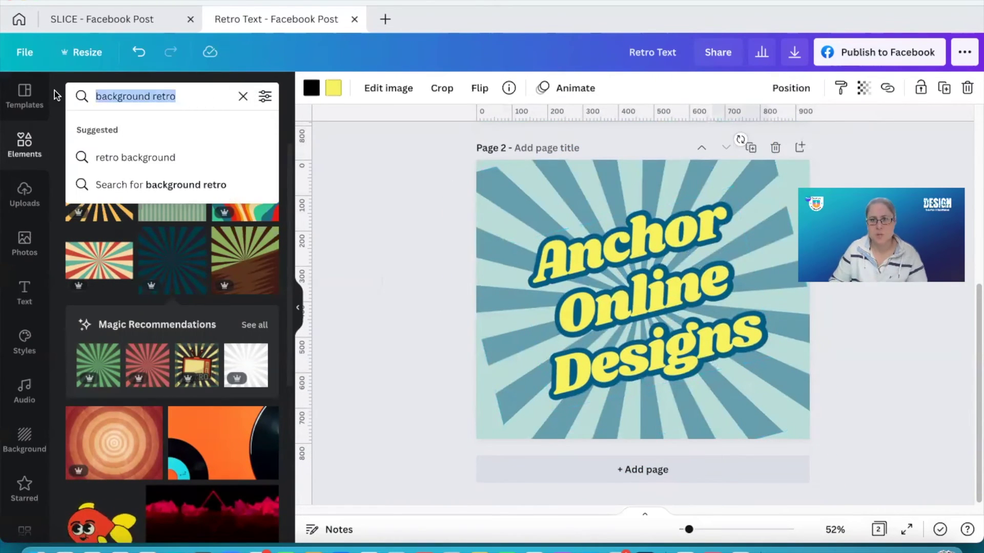
text(ret)
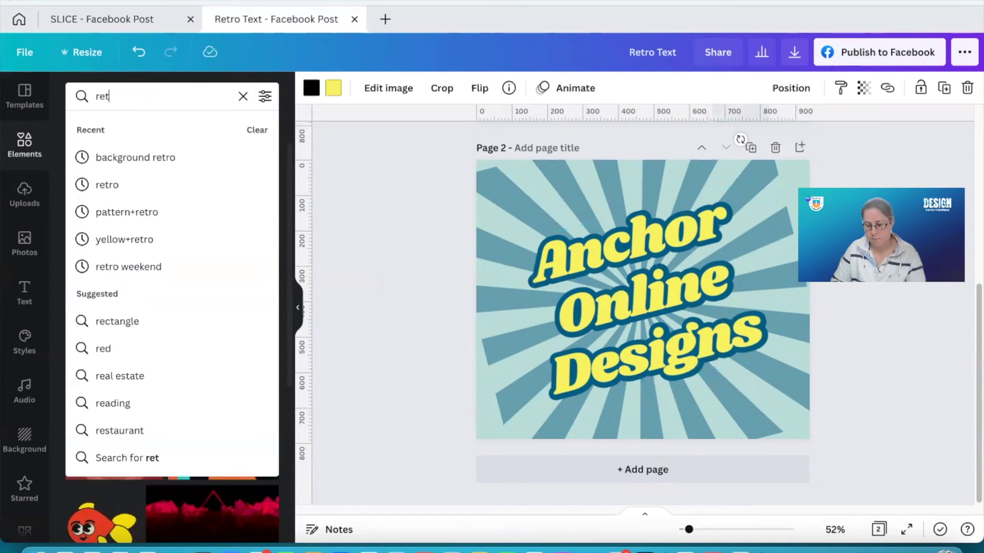
text(ro star)
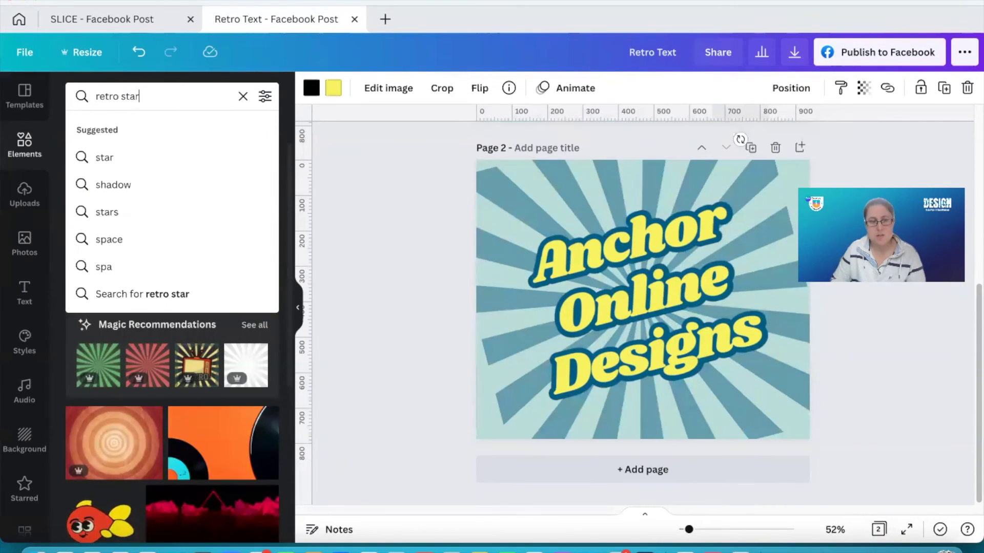
key(Return)
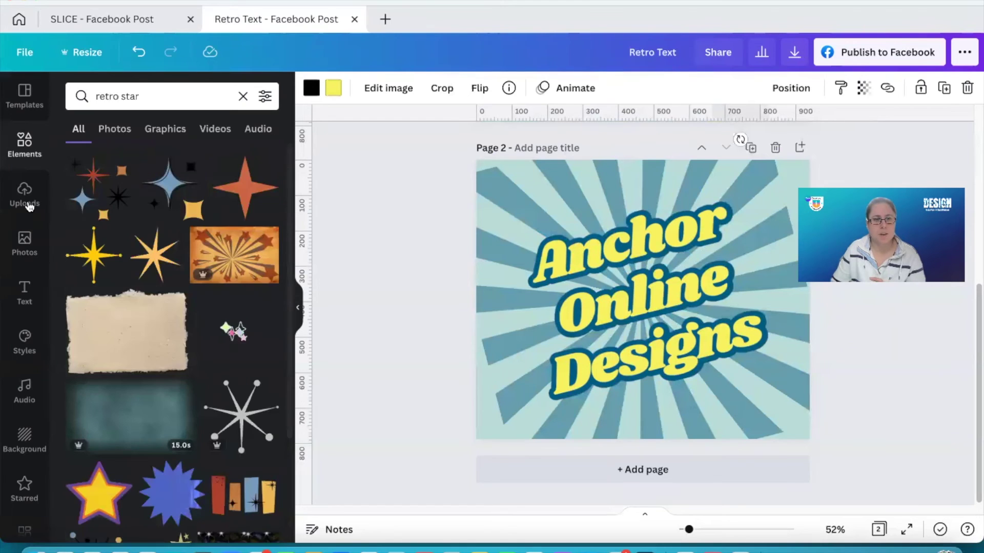
scroll(154, 359, down, 8)
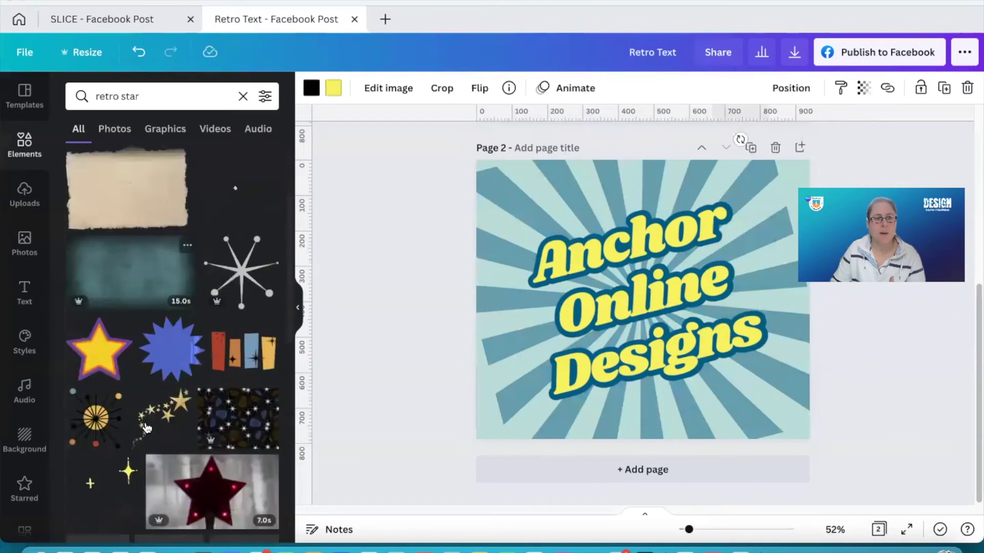
scroll(205, 333, down, 3)
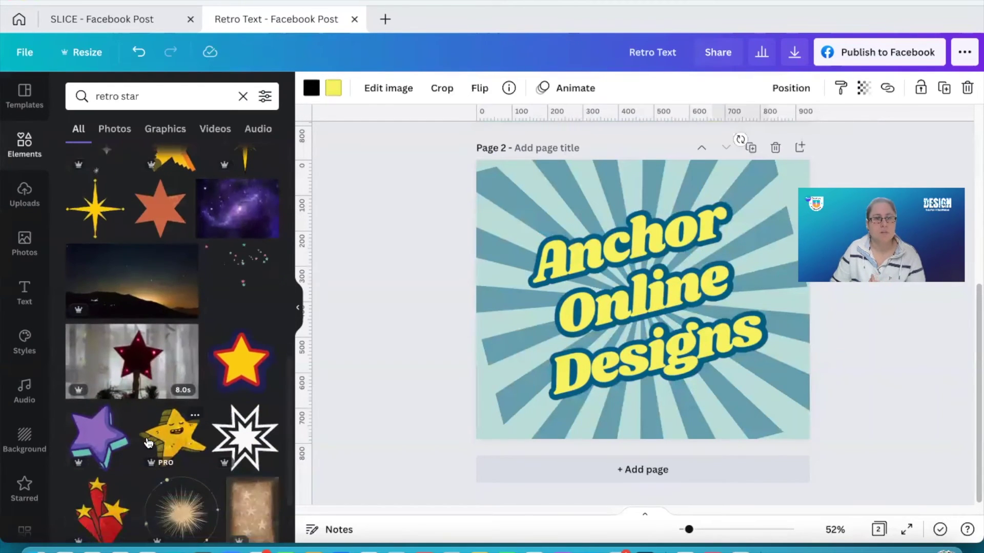
click(229, 275)
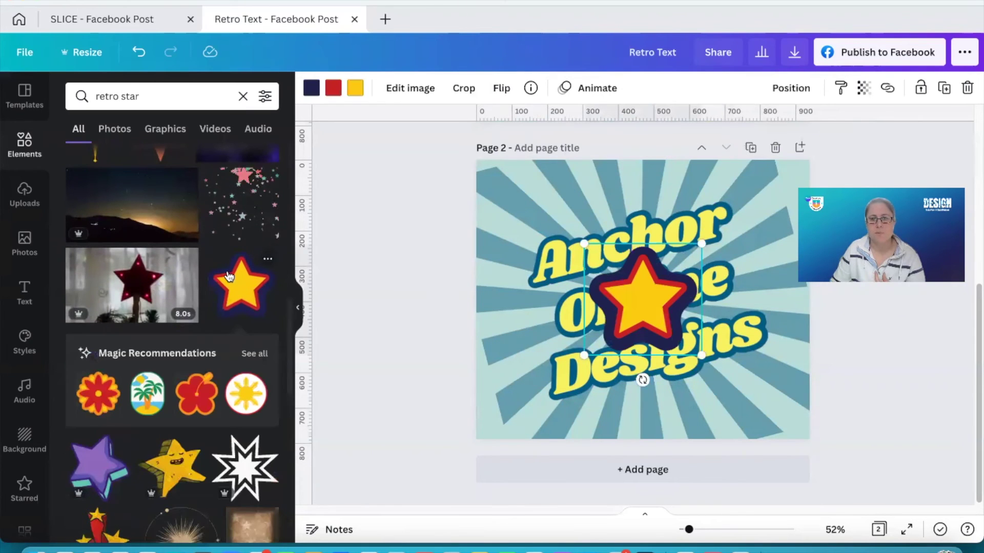
Step: Recolour the star on page 2 with a dark blue outer outline, pale teal inner outline and light yellow centre from the document colours
click(312, 88)
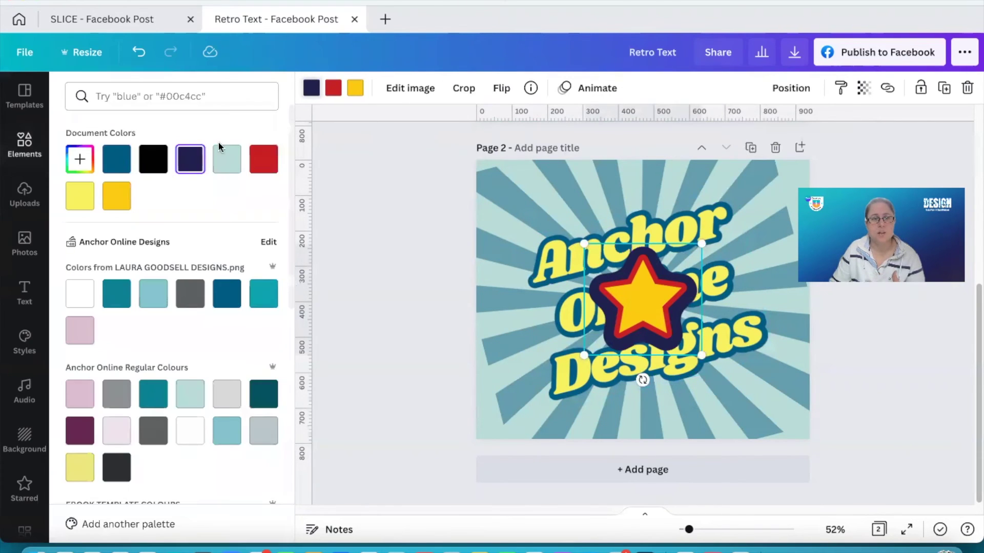
click(117, 162)
click(333, 88)
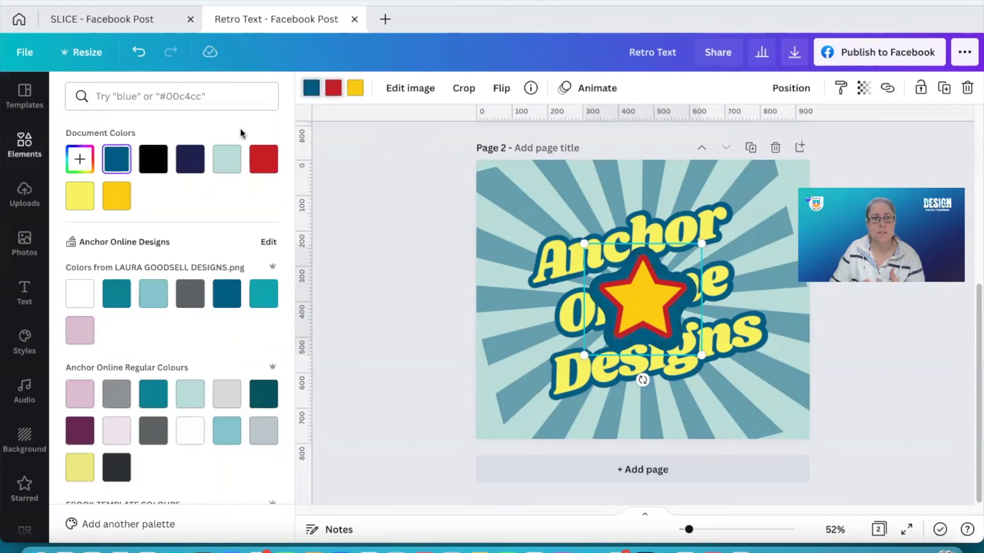
click(227, 159)
click(355, 88)
click(91, 202)
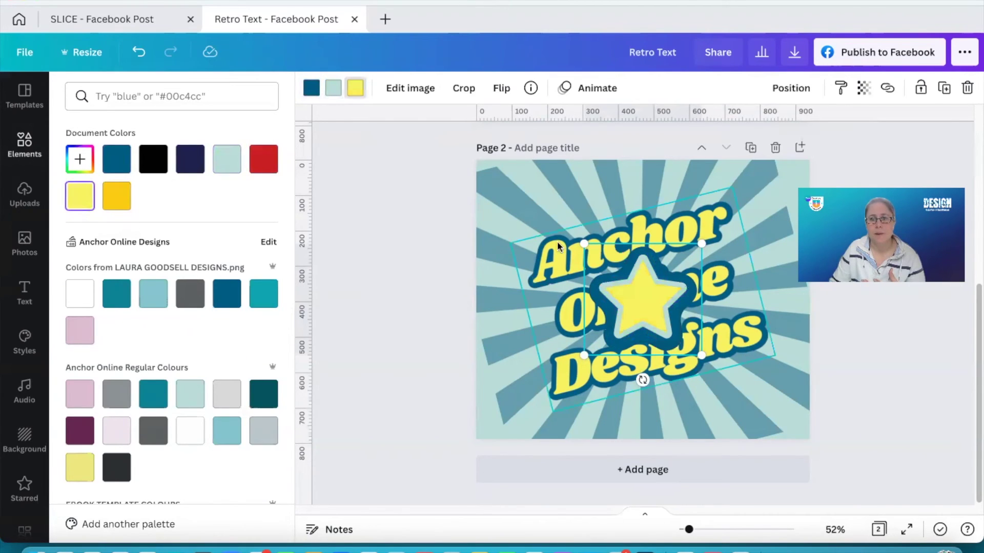
Step: Shrink the star, move it to page 2's upper-left corner, and place a duplicate in the lower-right corner below the text
drag(584, 244, 628, 290)
drag(668, 325, 518, 201)
click(944, 89)
click(434, 258)
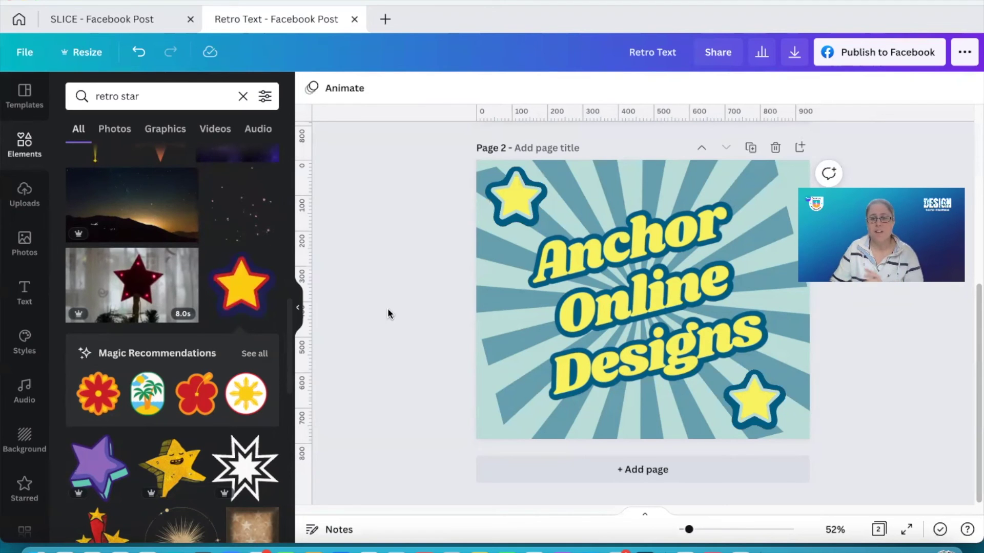
Step: Enlarge the sunburst on page 2 from two opposite corners until it covers the whole page
click(513, 403)
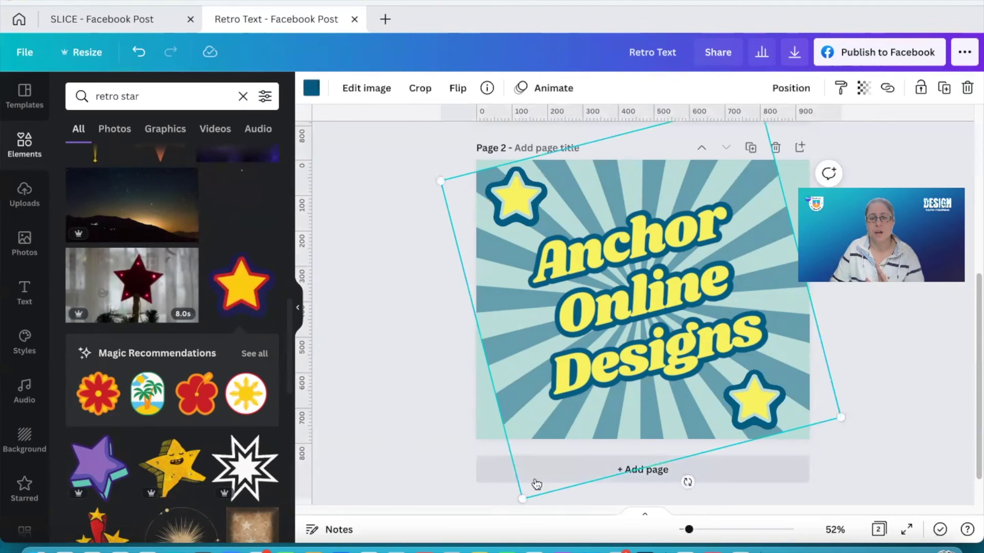
drag(410, 166, 373, 145)
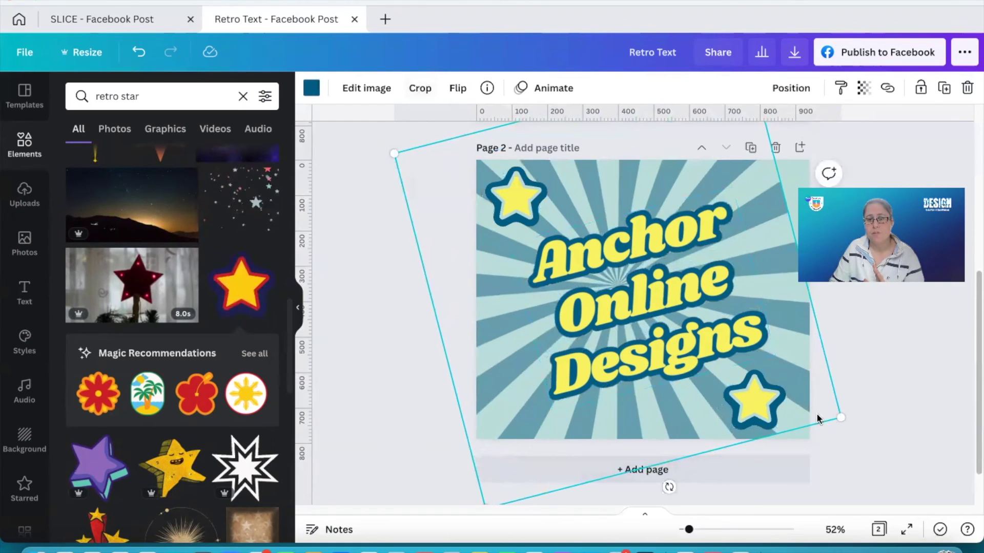
drag(858, 427, 906, 460)
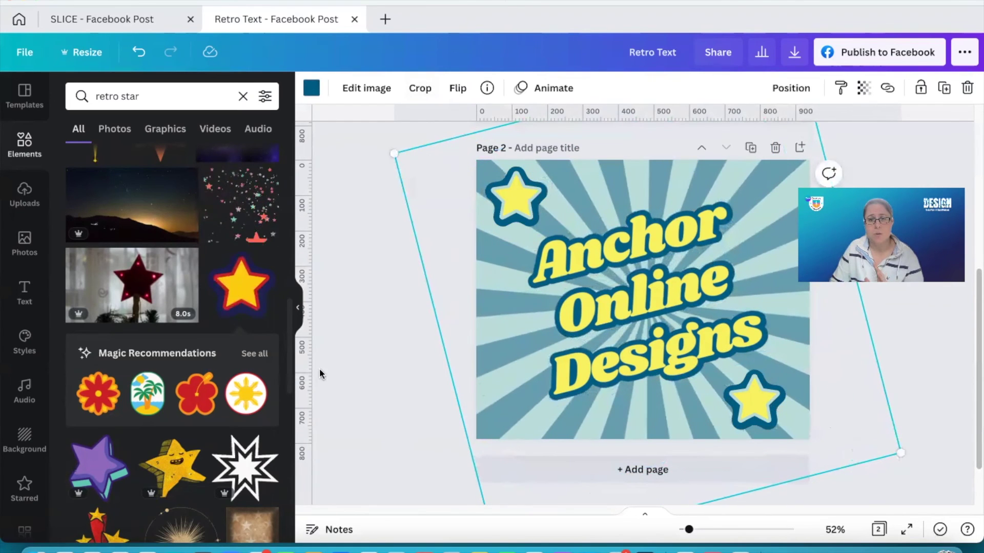
click(394, 358)
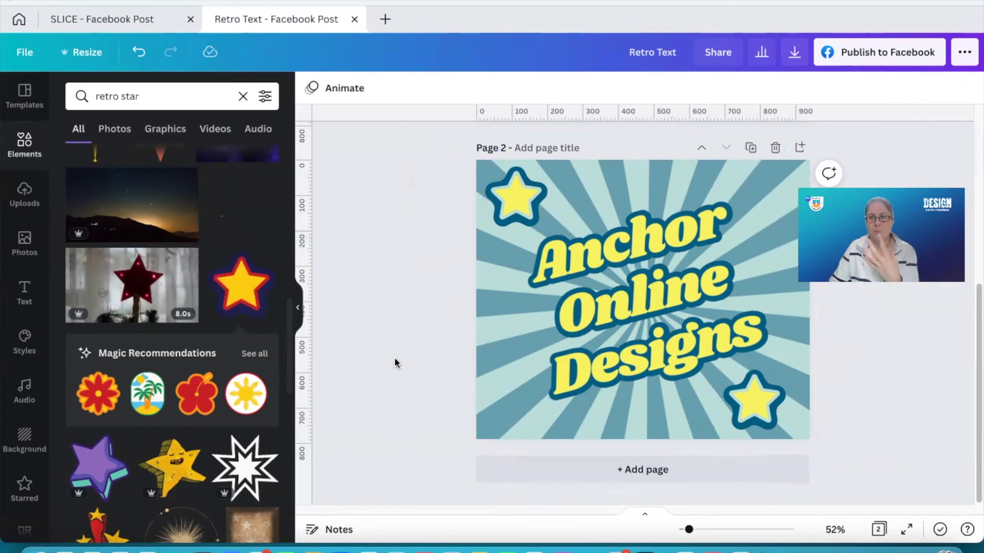
Step: Review the page 1 design and check the element details of its black-shadowed yellow star
scroll(392, 380, up, 5)
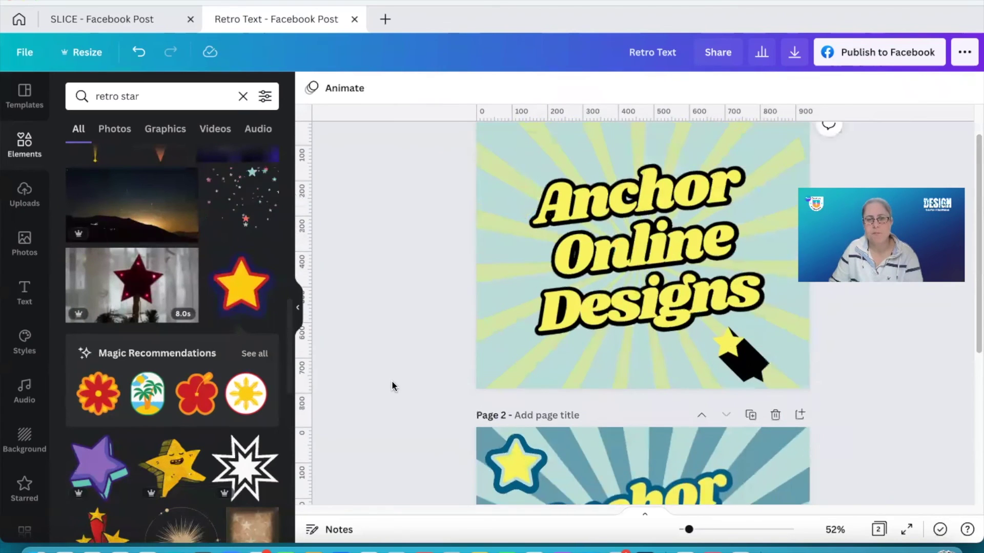
scroll(715, 256, down, 2)
scroll(574, 317, up, 3)
click(573, 313)
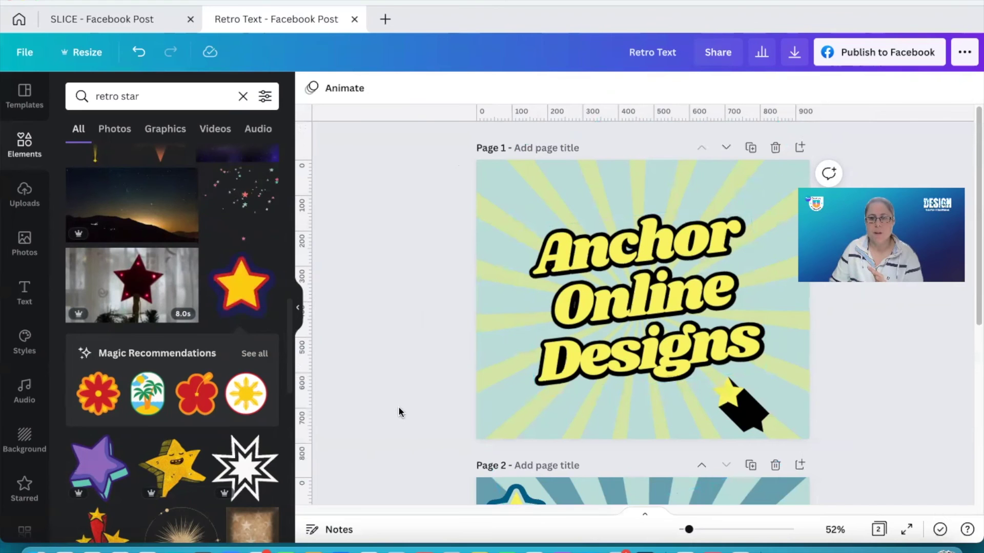
click(748, 408)
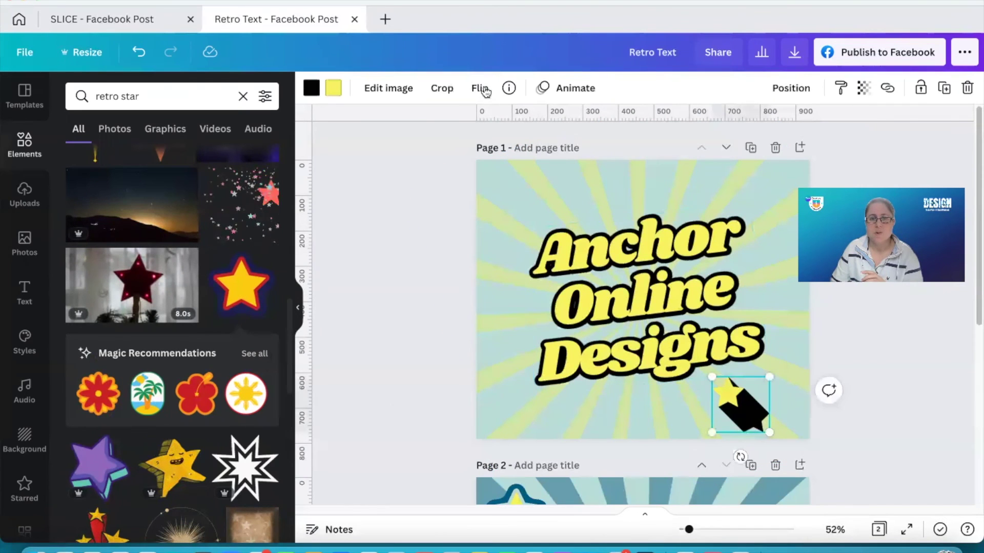
click(508, 87)
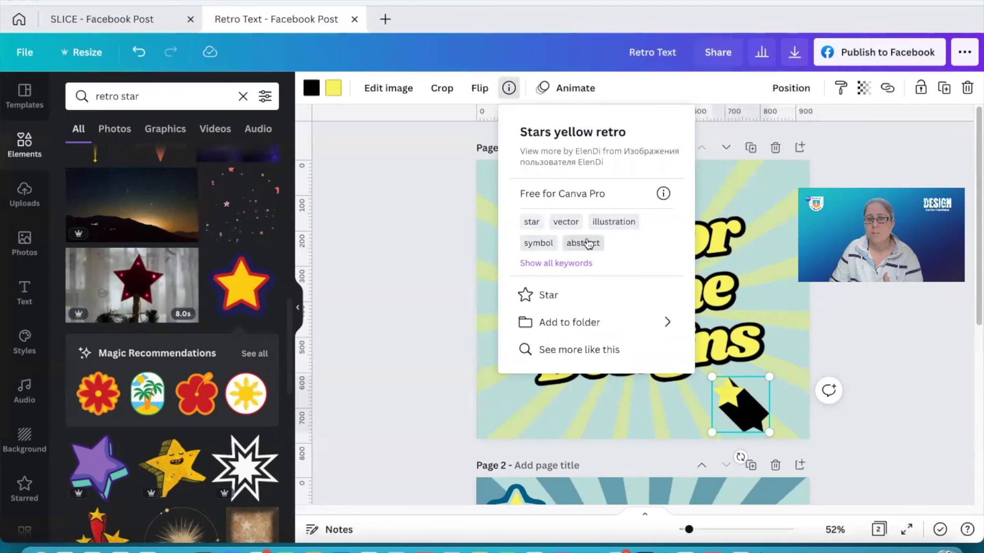
click(383, 298)
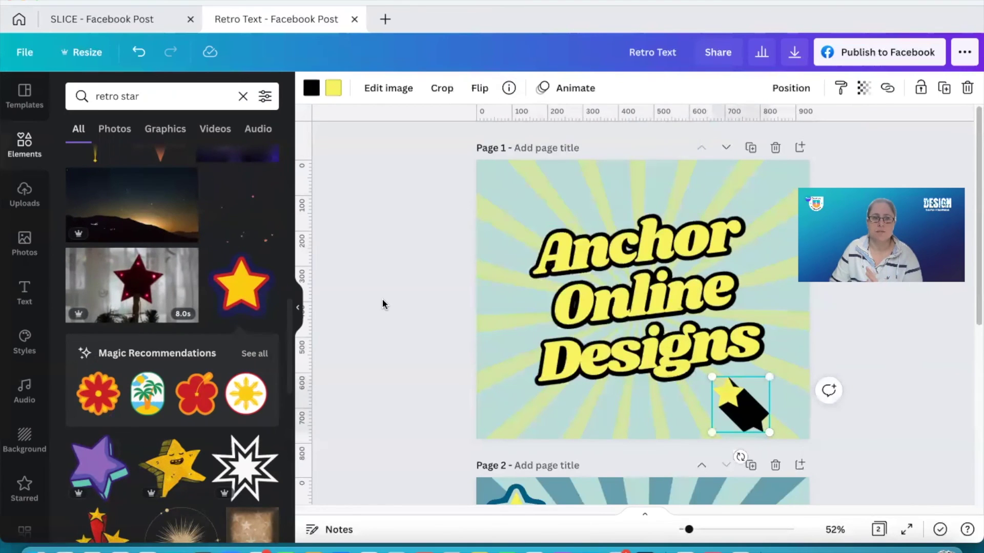
scroll(437, 360, down, 6)
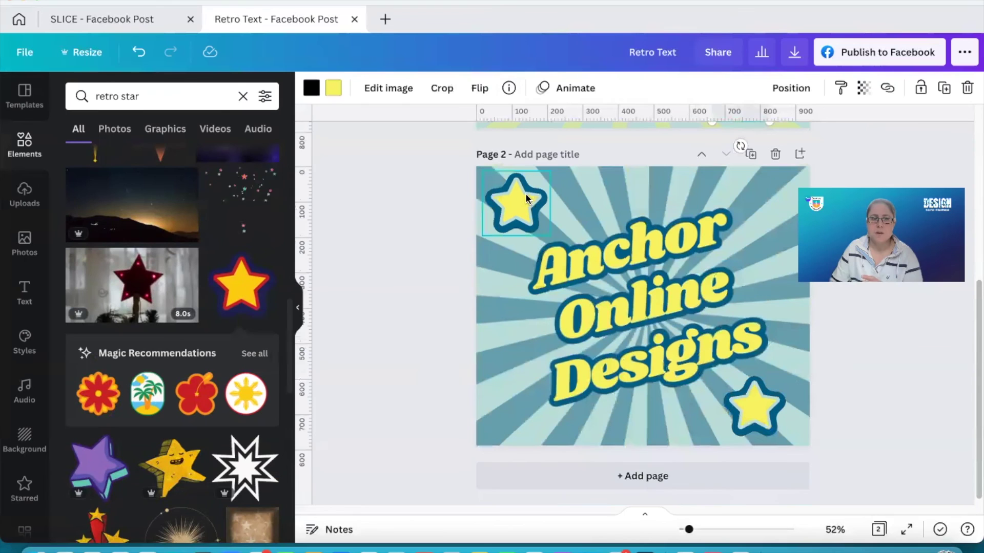
click(526, 198)
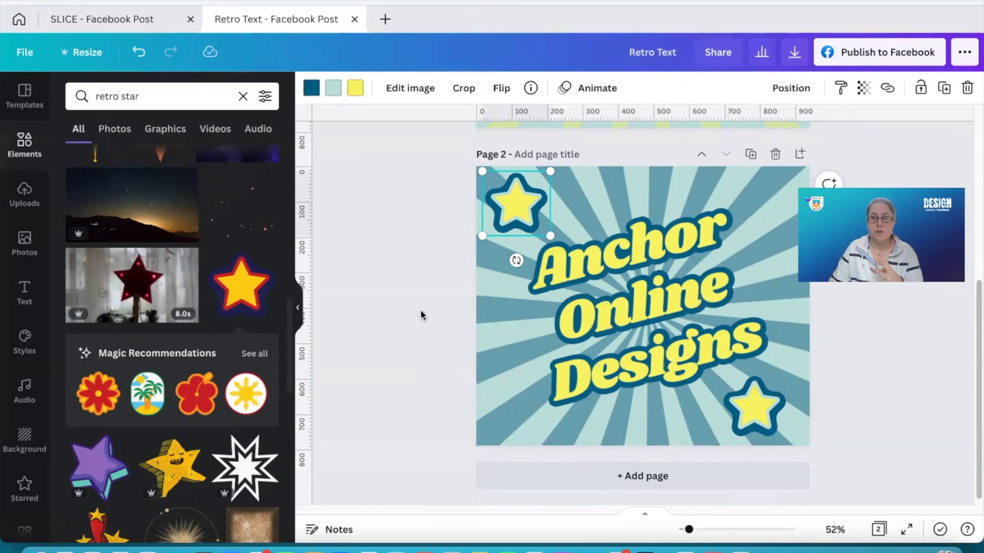
click(389, 347)
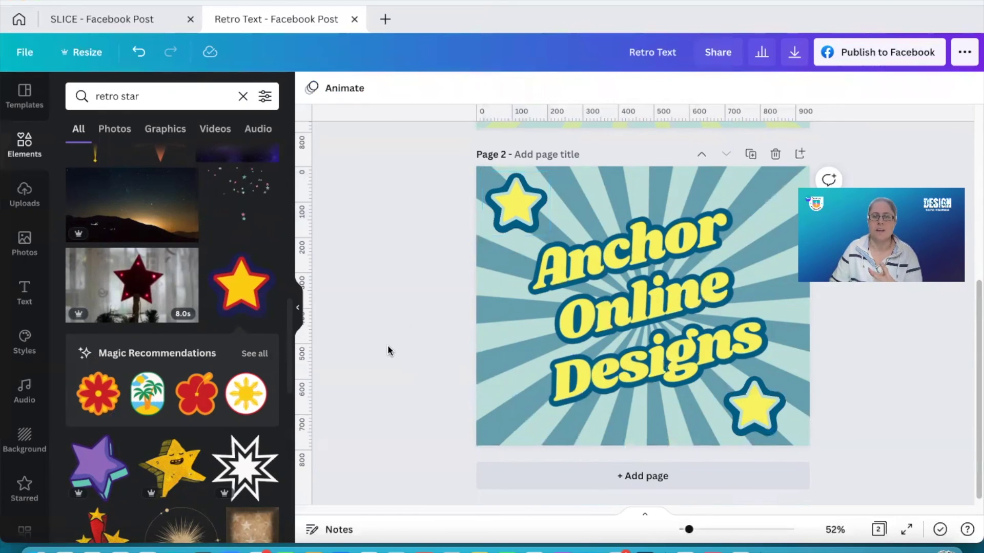